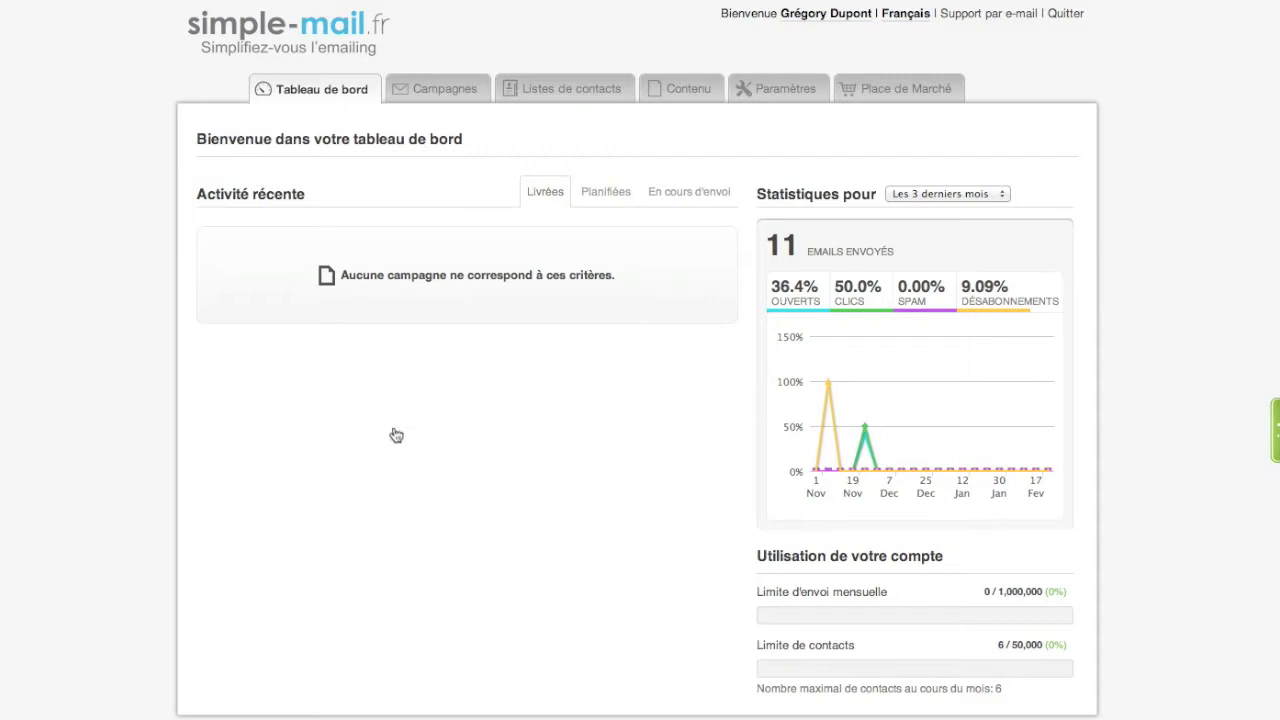
- Switch to Finder and preview the test CSV file on the Bureau to examine its columns and date format, then close it
key(super+Tab)
key(super+Tab)
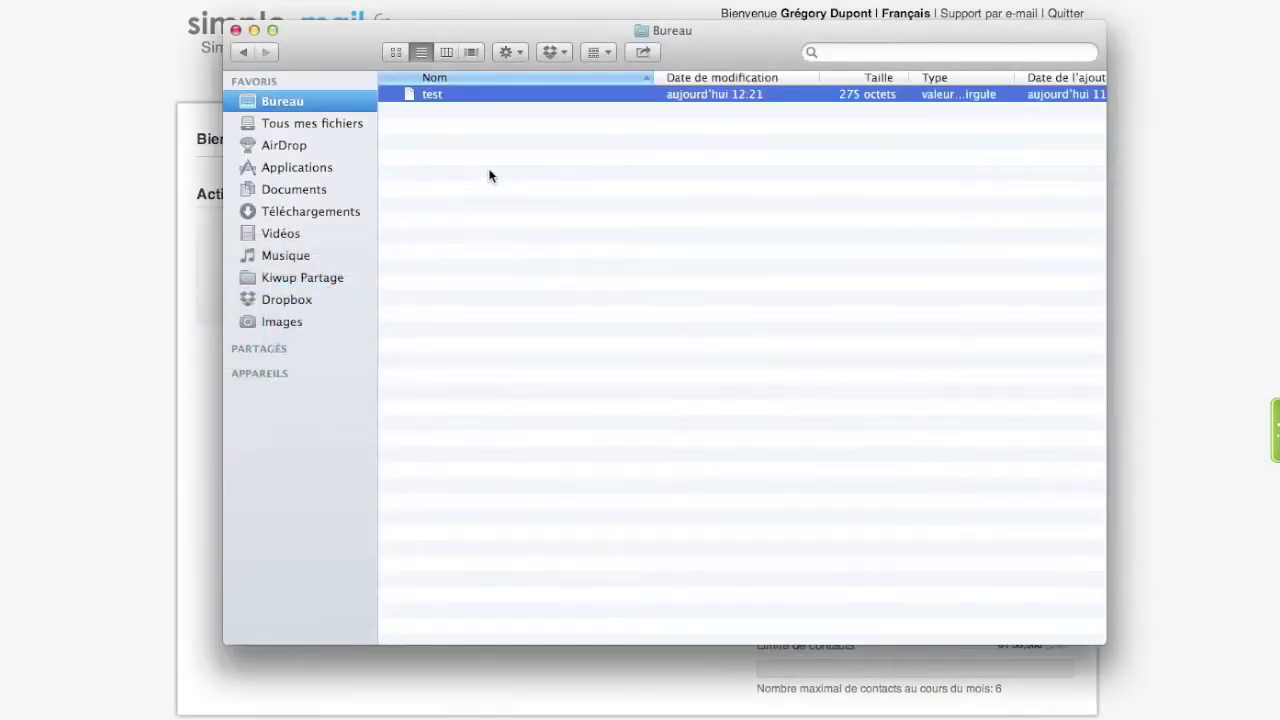
key(space)
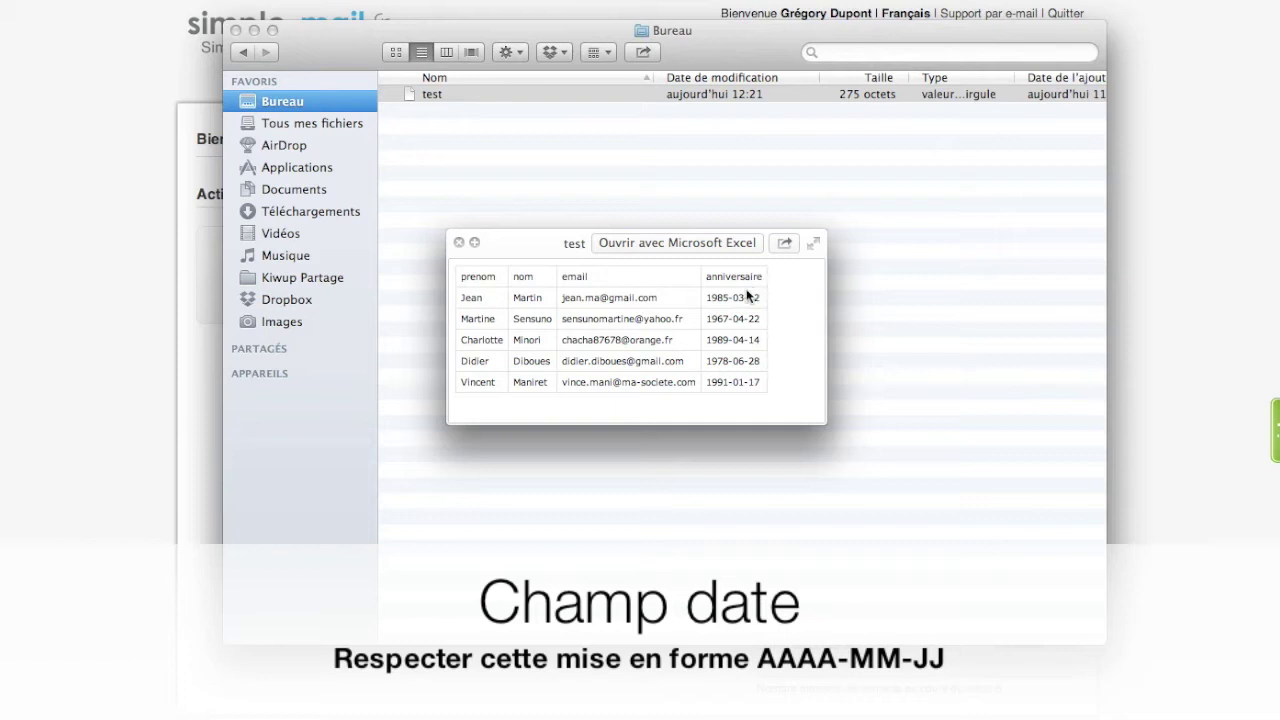
key(space)
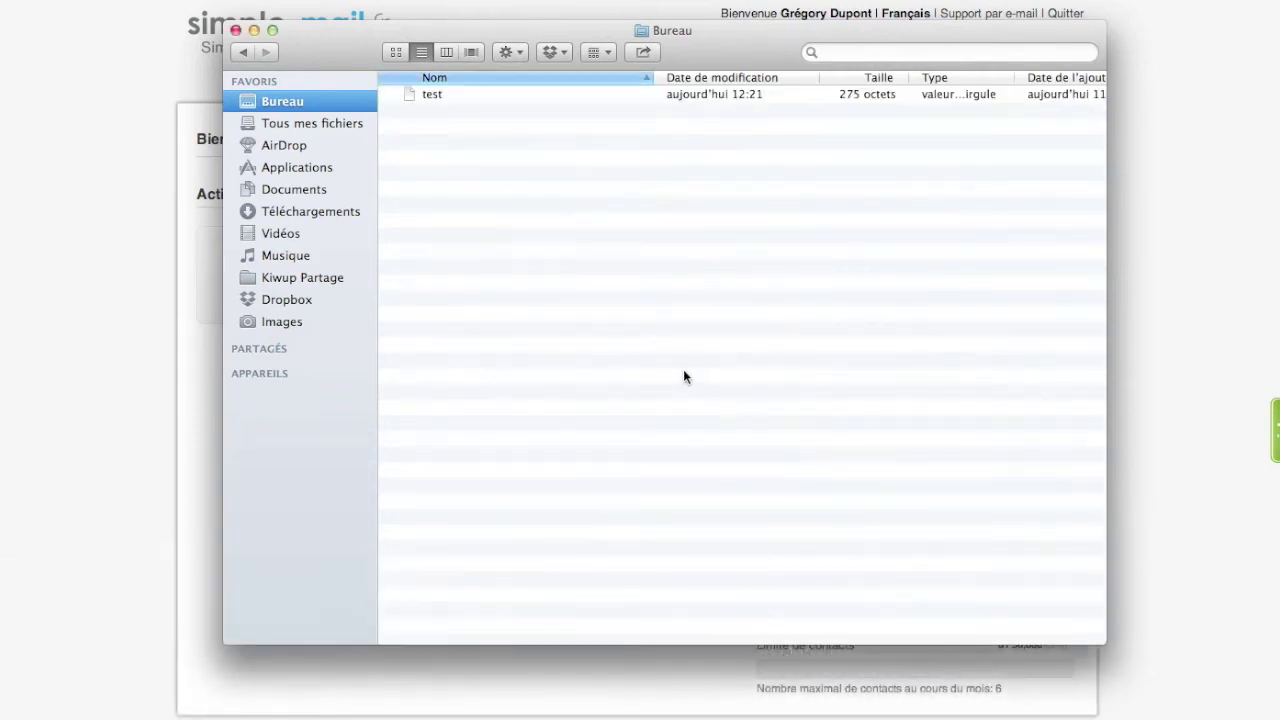
key(super+w)
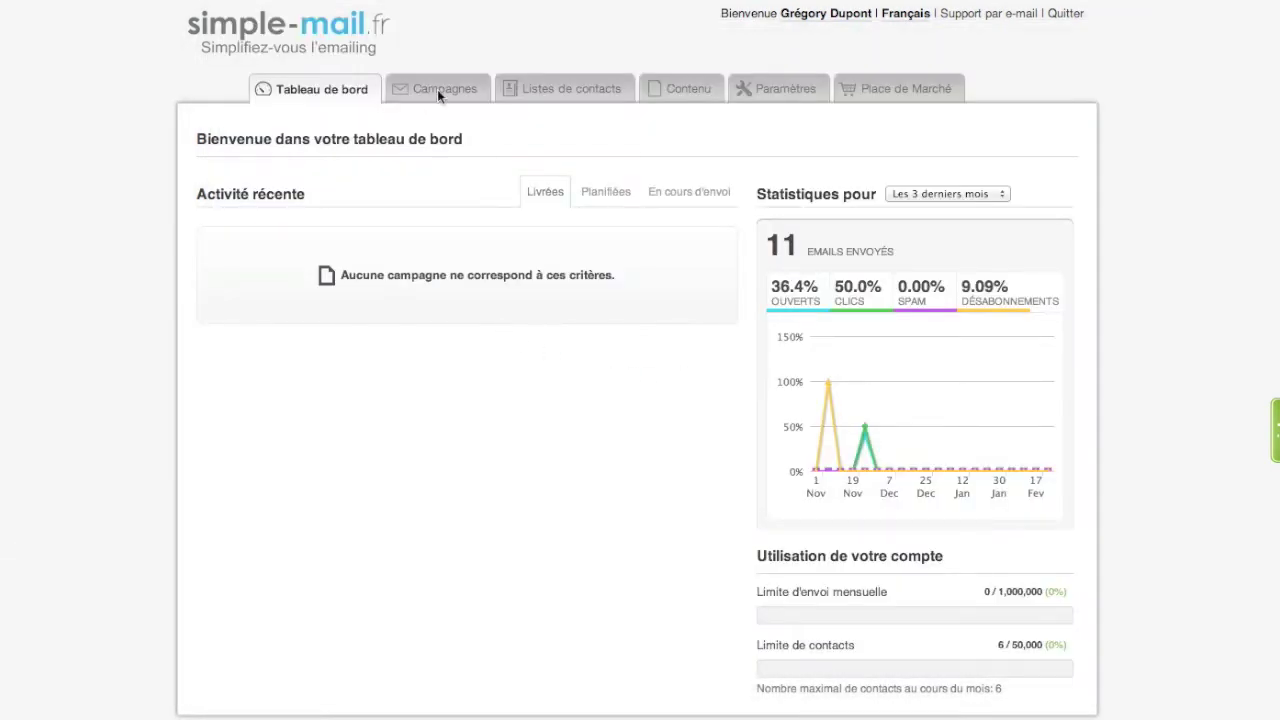
- Open the field structure of the Liste - 3 contact list
click(520, 98)
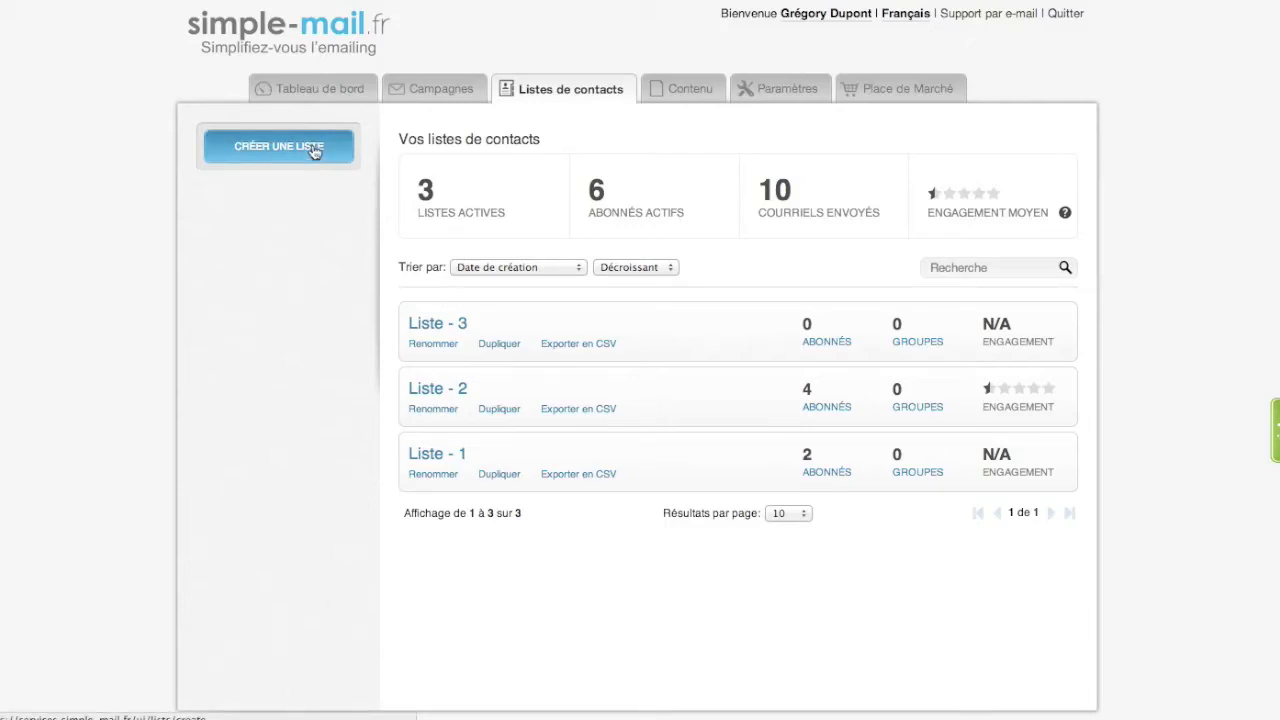
click(436, 325)
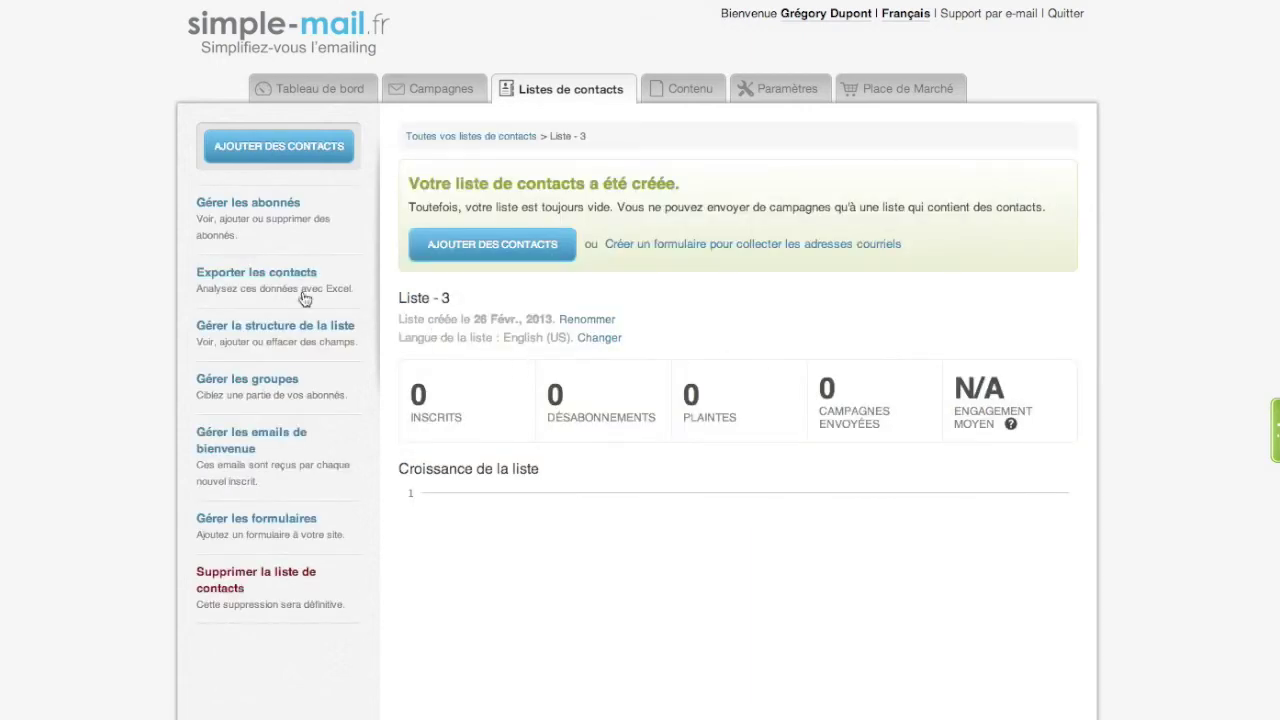
click(253, 342)
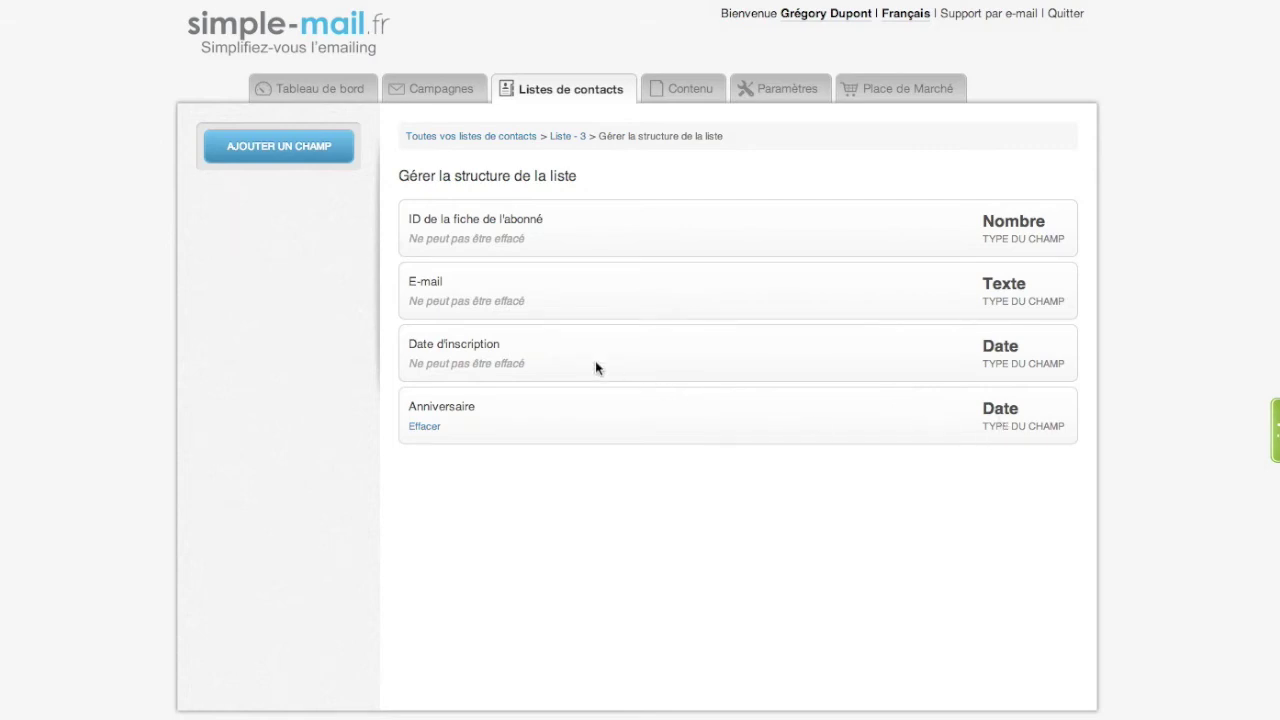
click(272, 157)
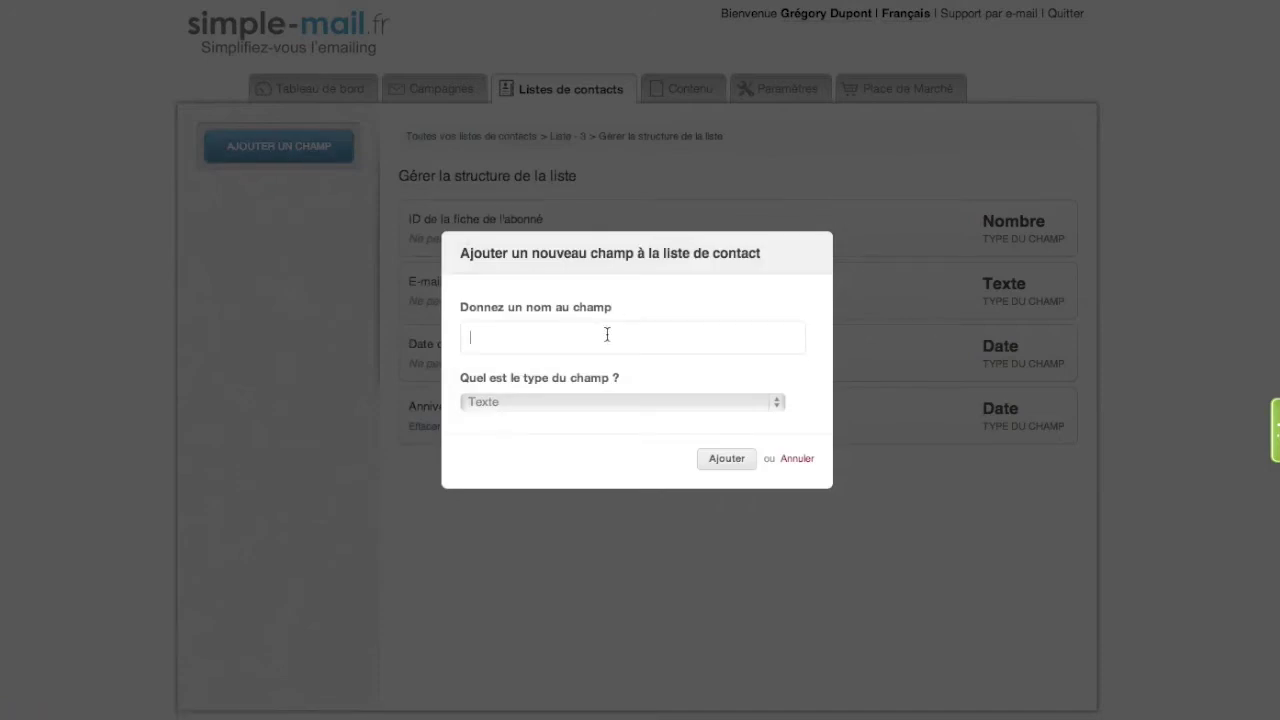
text(Anniversaire)
click(609, 400)
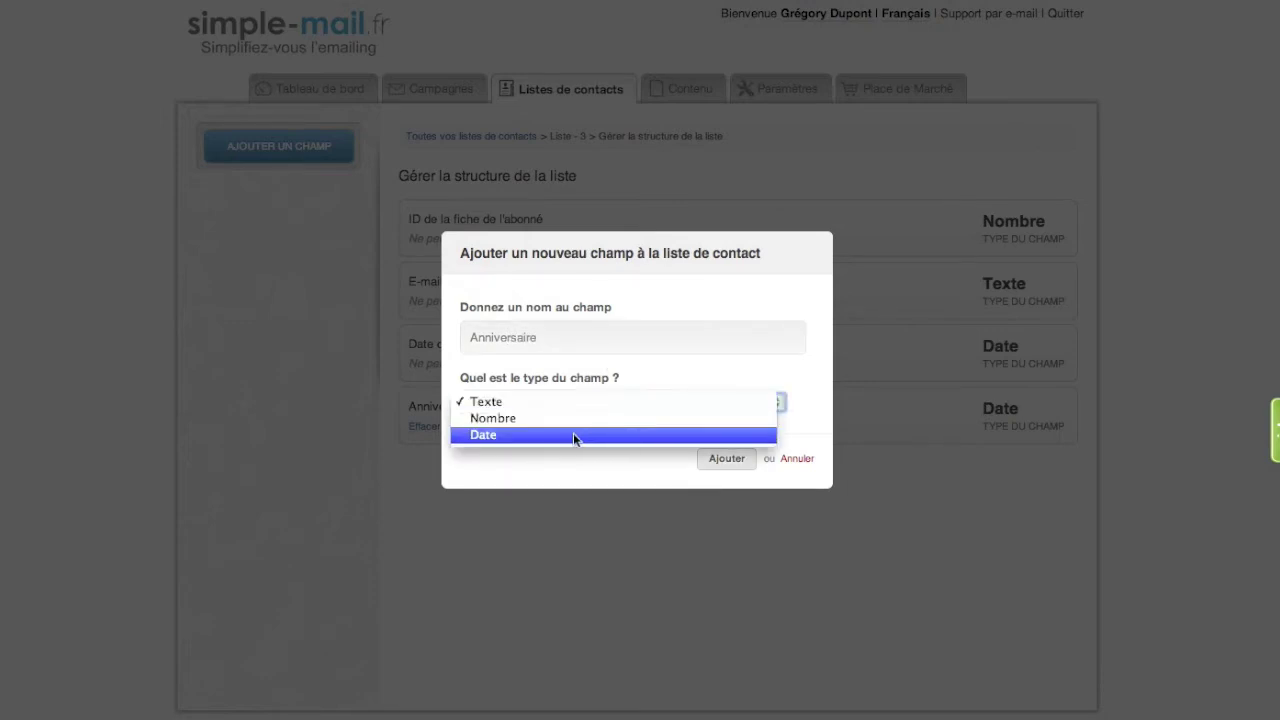
click(515, 435)
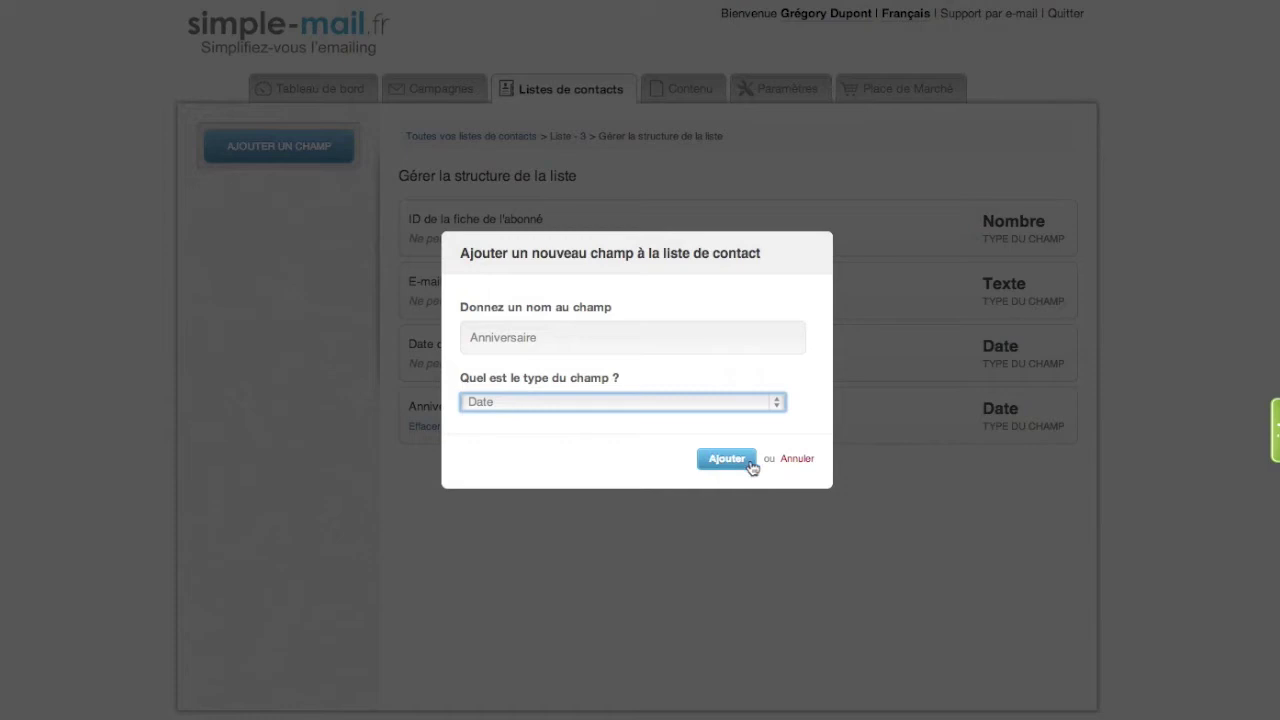
click(790, 461)
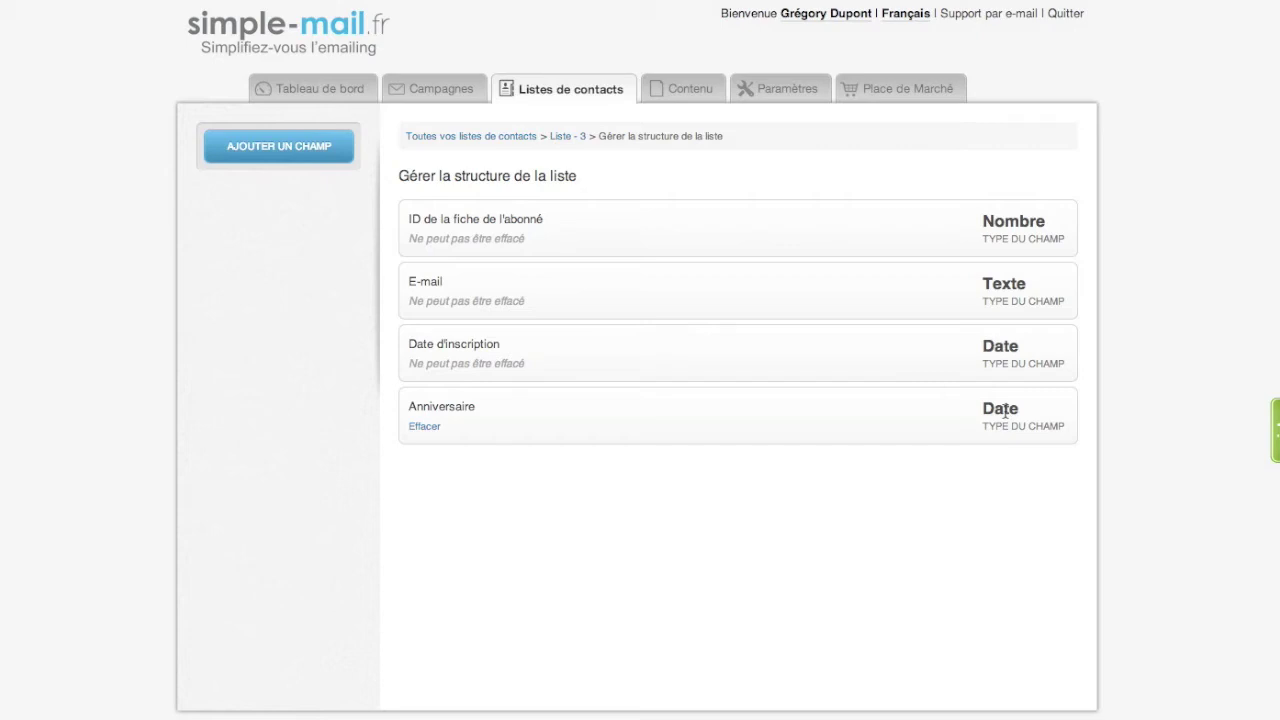
- Start adding contacts to Liste - 3 and confirm that the new subscribers have given permission to be e-mailed
click(564, 137)
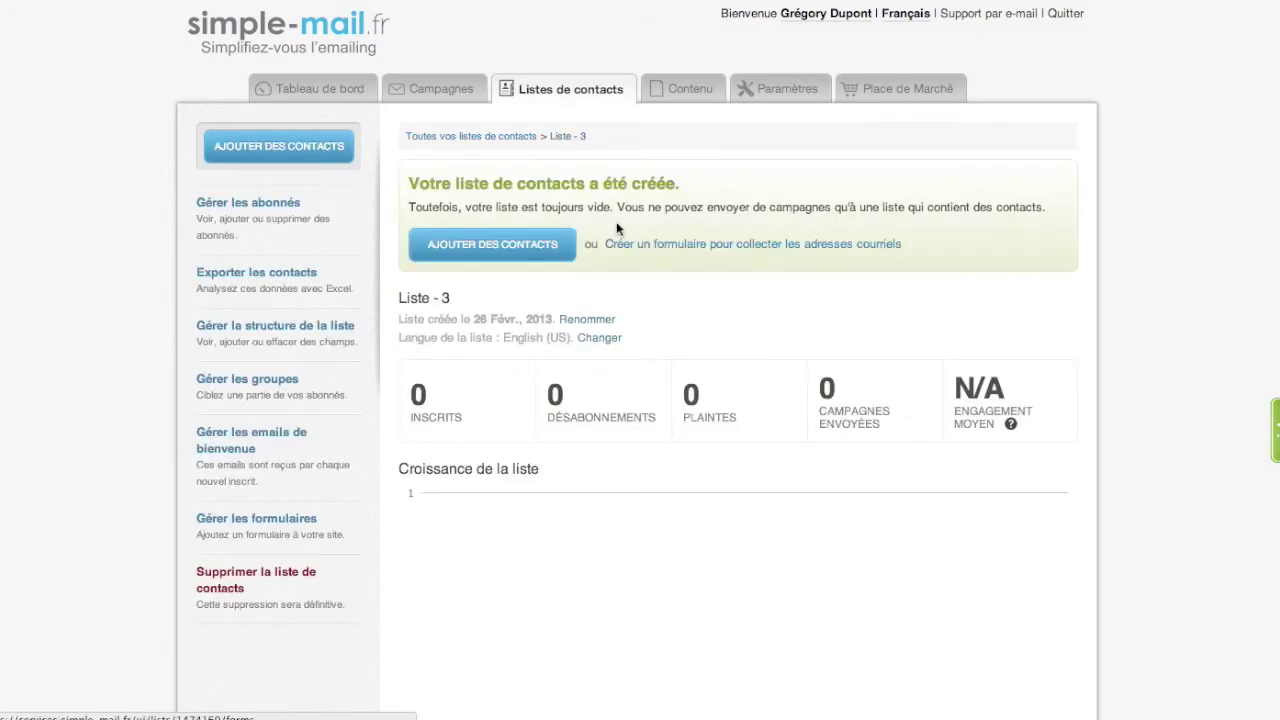
click(466, 260)
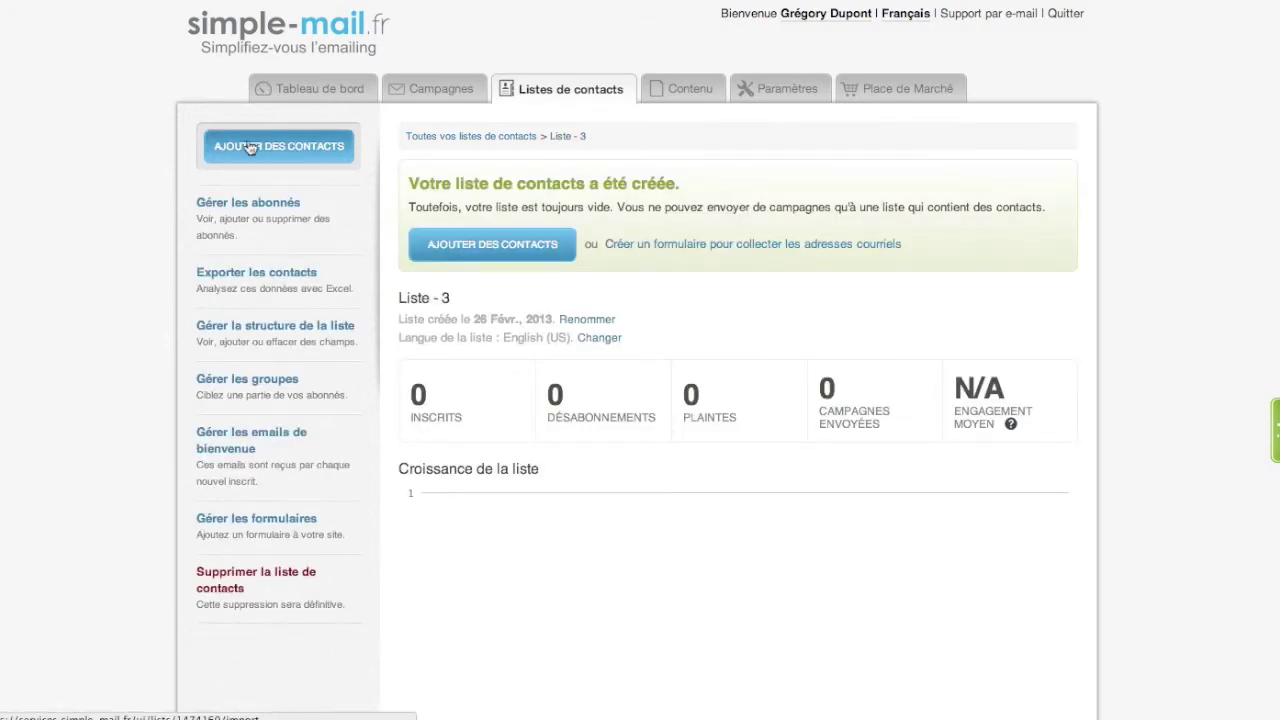
click(500, 401)
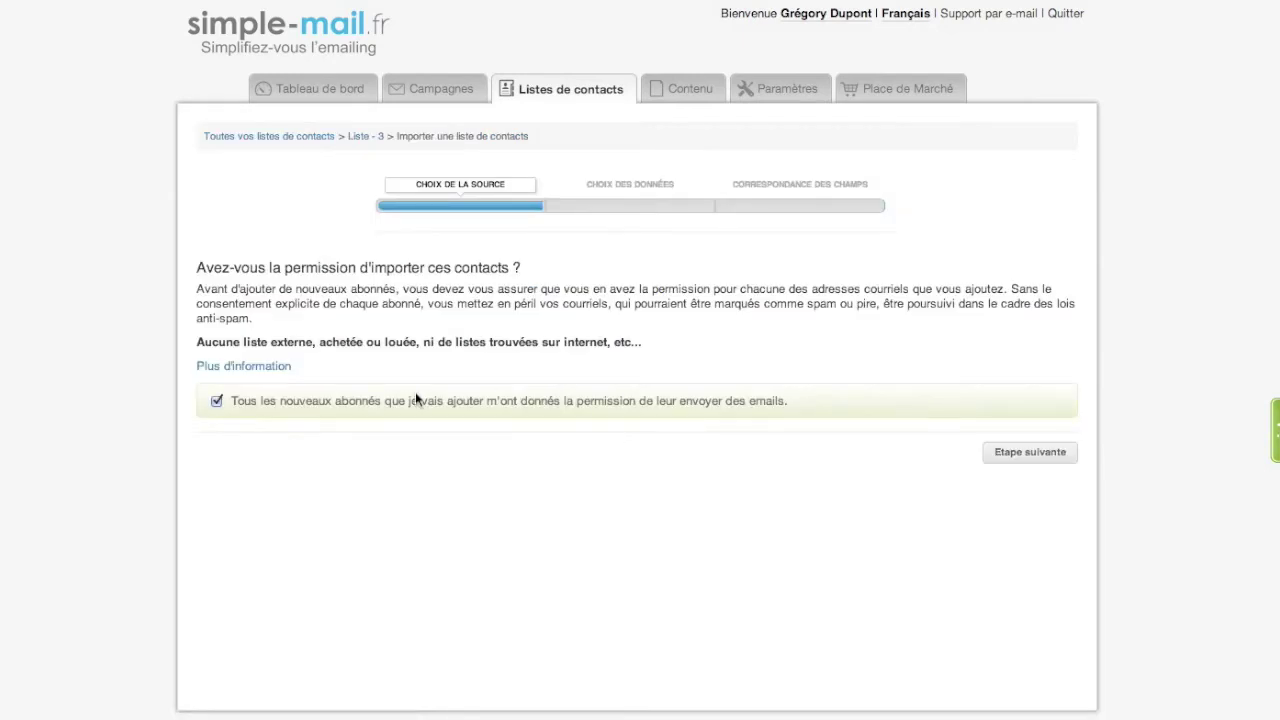
click(1024, 458)
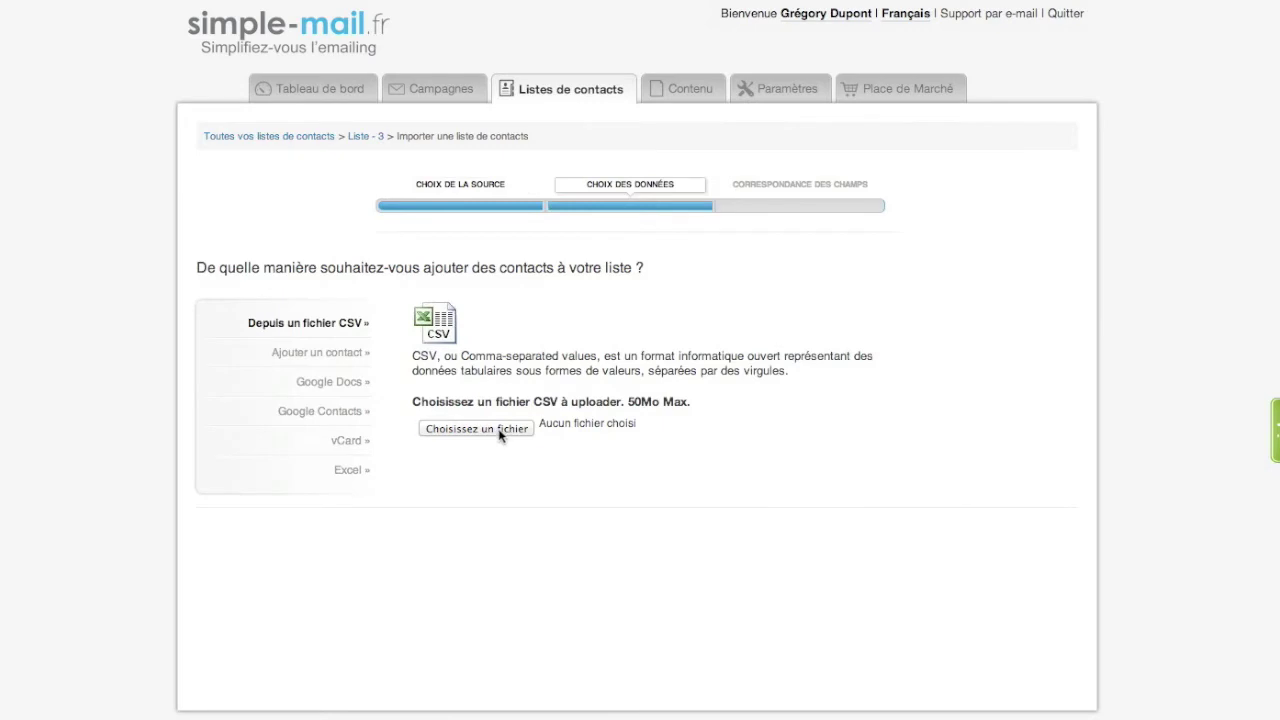
- Upload test.csv from the Bureau folder as the CSV source of the contact import
click(500, 433)
click(541, 65)
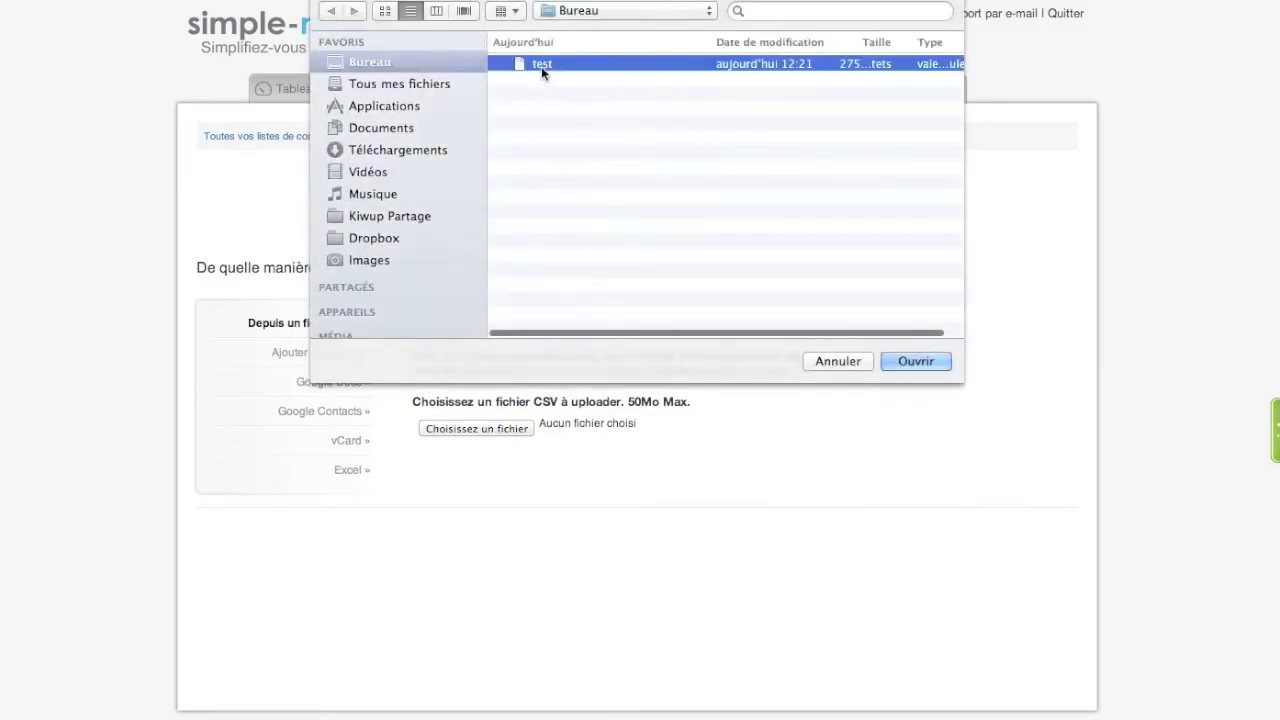
double_click(541, 66)
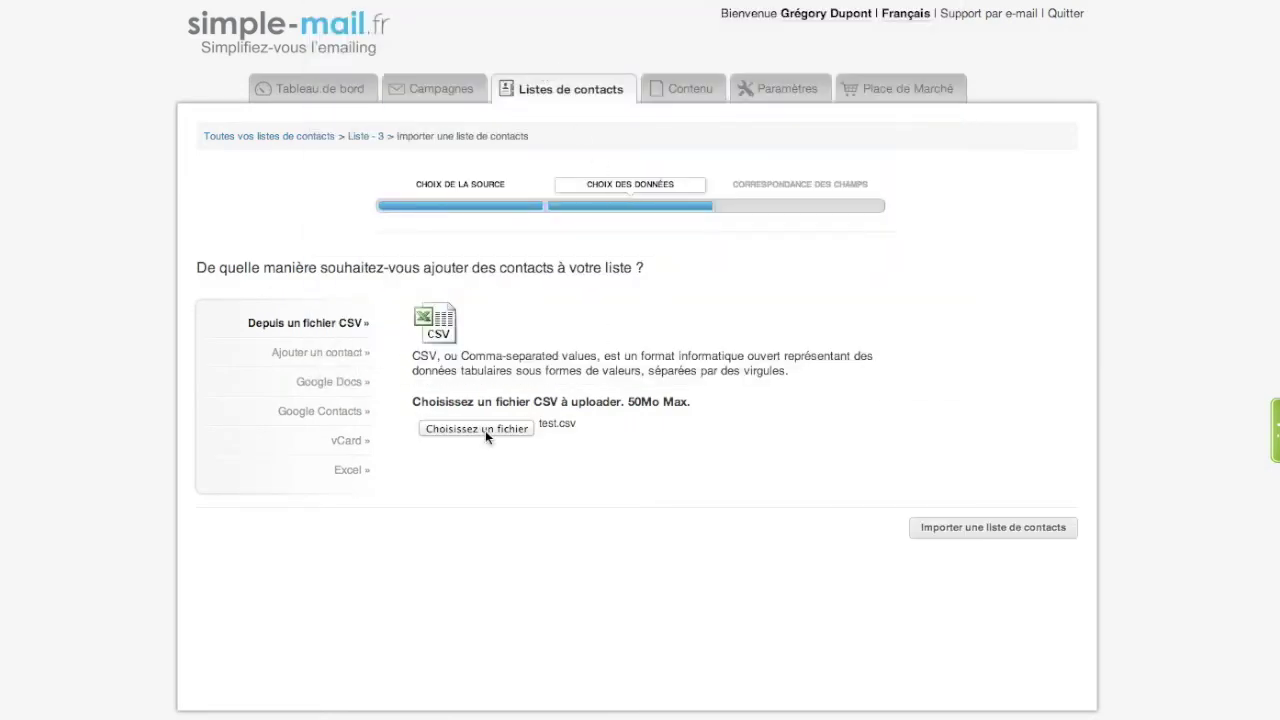
click(985, 537)
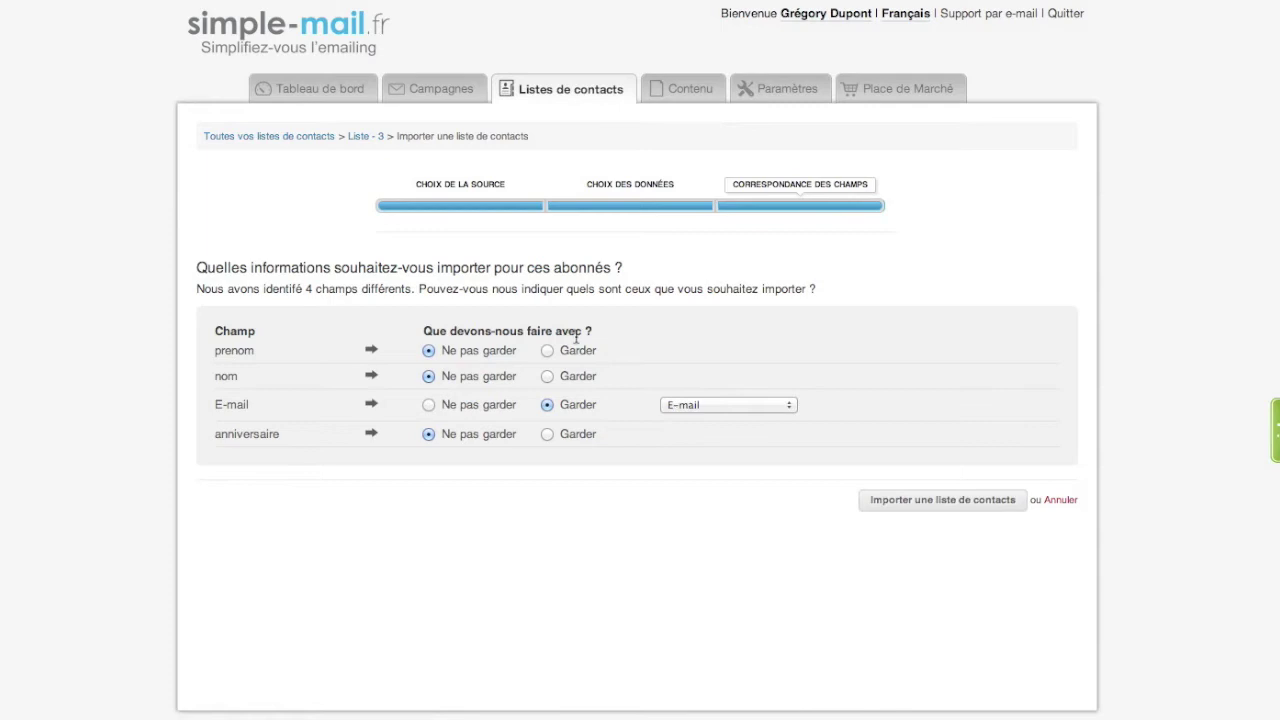
- Keep the prenom, nom and anniversaire columns for the import (Garder)
click(548, 352)
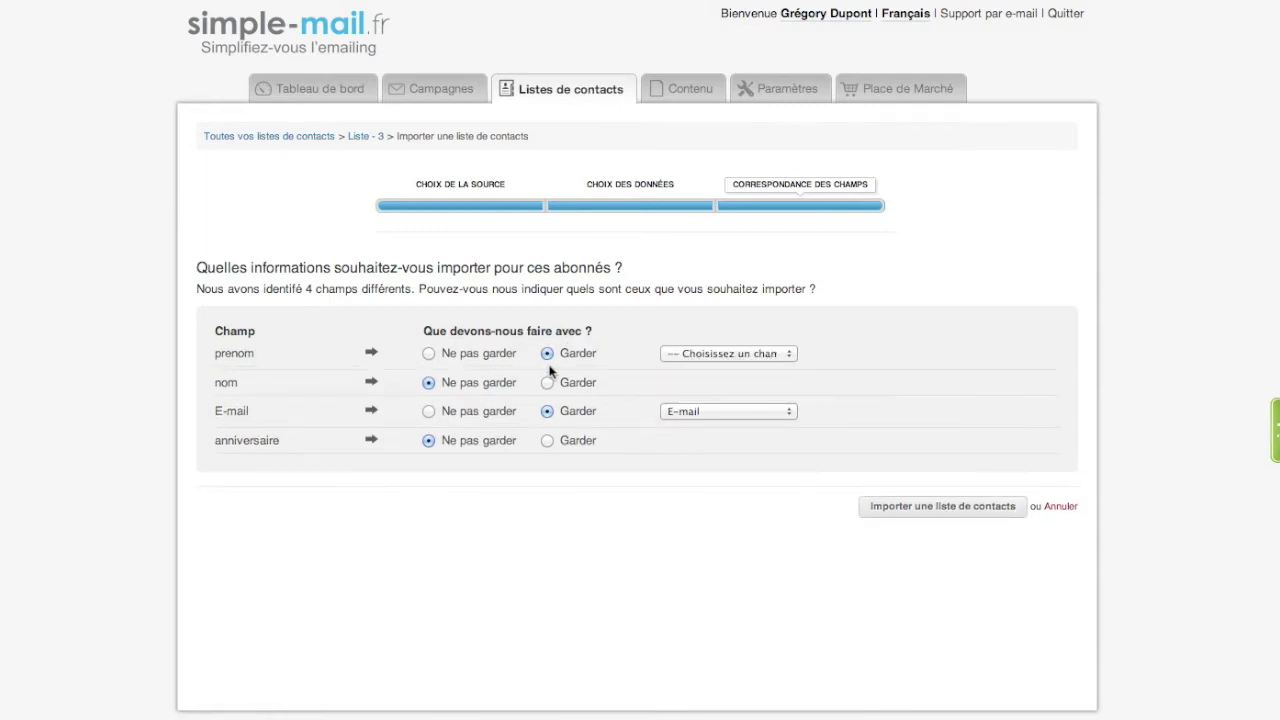
click(552, 382)
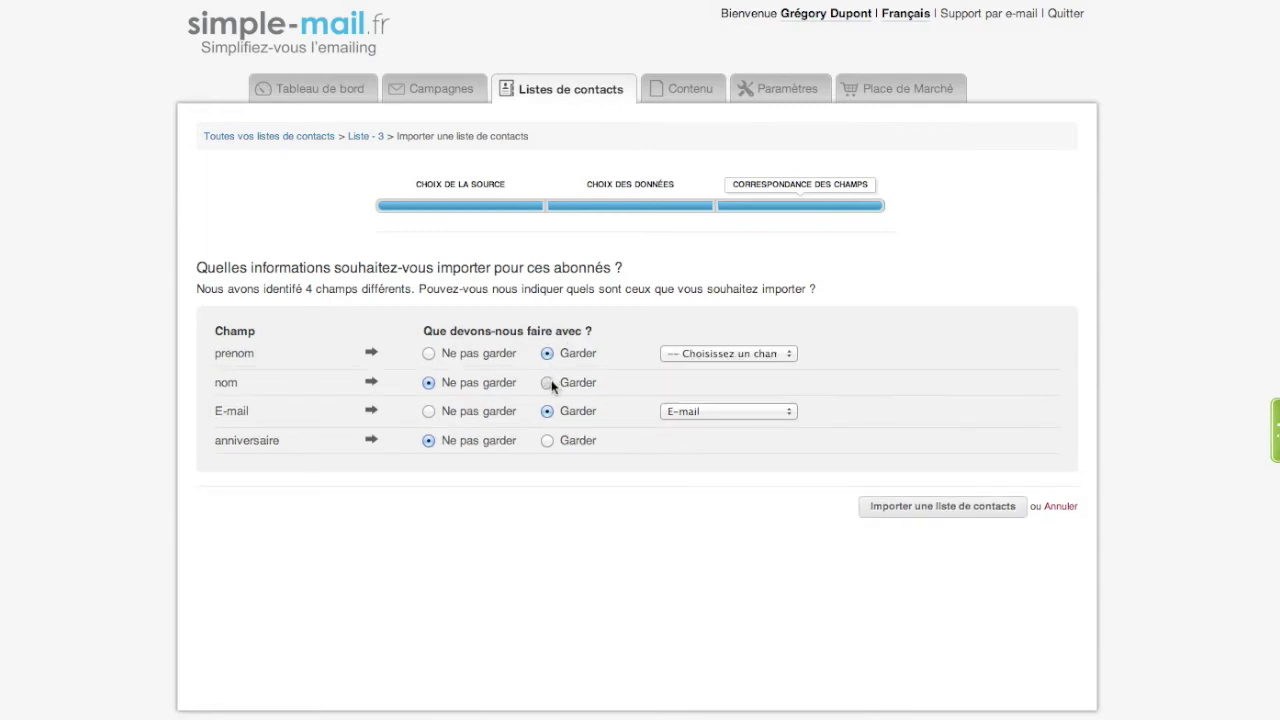
click(720, 356)
click(549, 438)
click(548, 446)
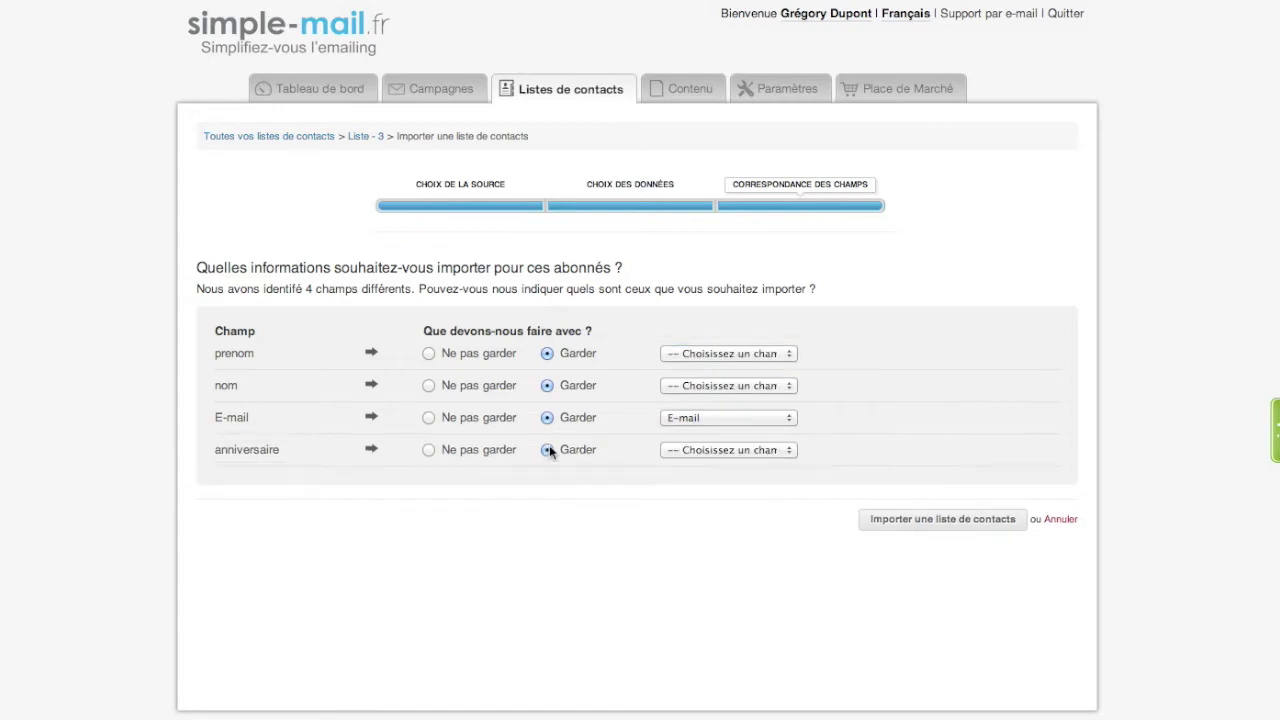
- Map prenom and nom to new fields named prenom and nom, and anniversaire to the existing Anniversaire field
click(749, 355)
click(757, 396)
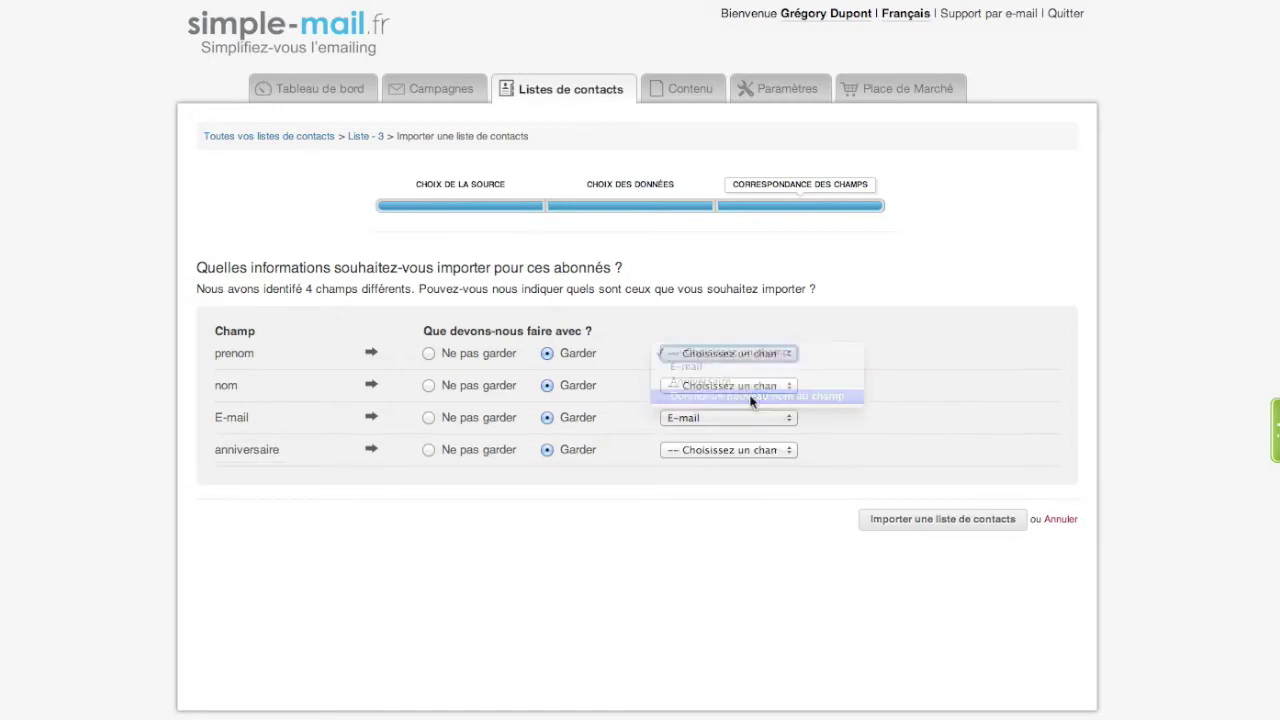
click(764, 398)
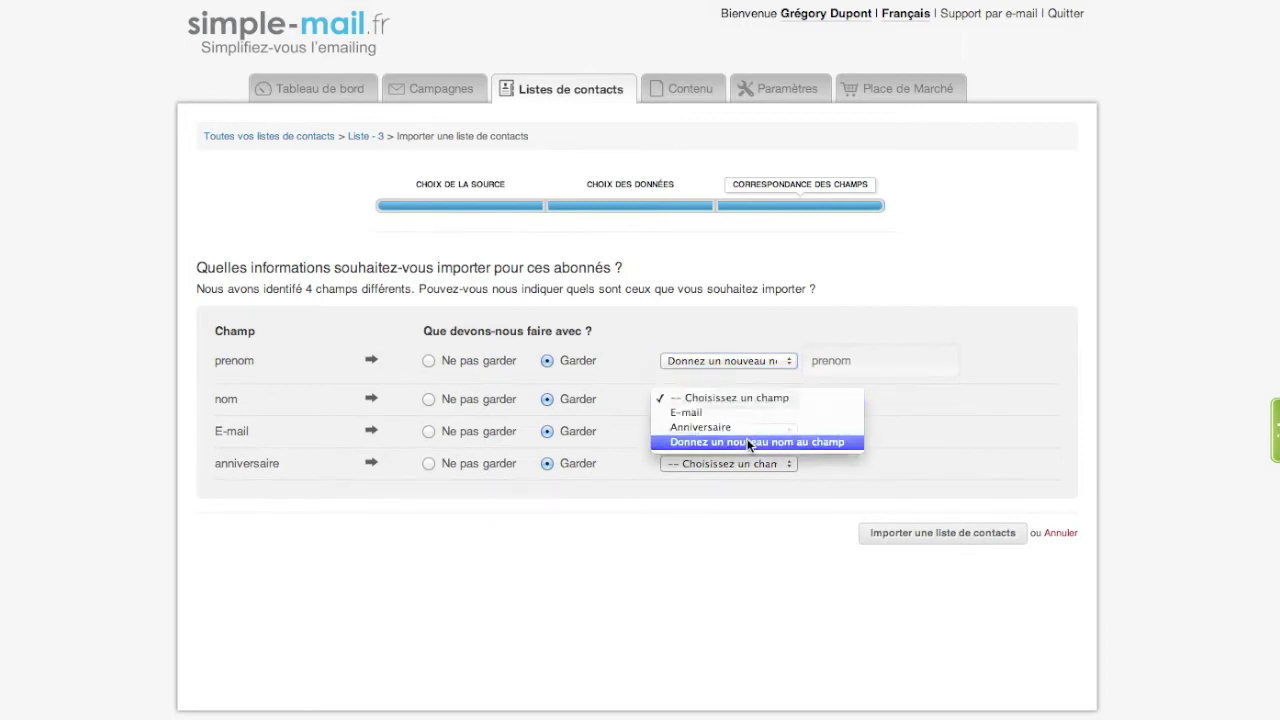
click(748, 437)
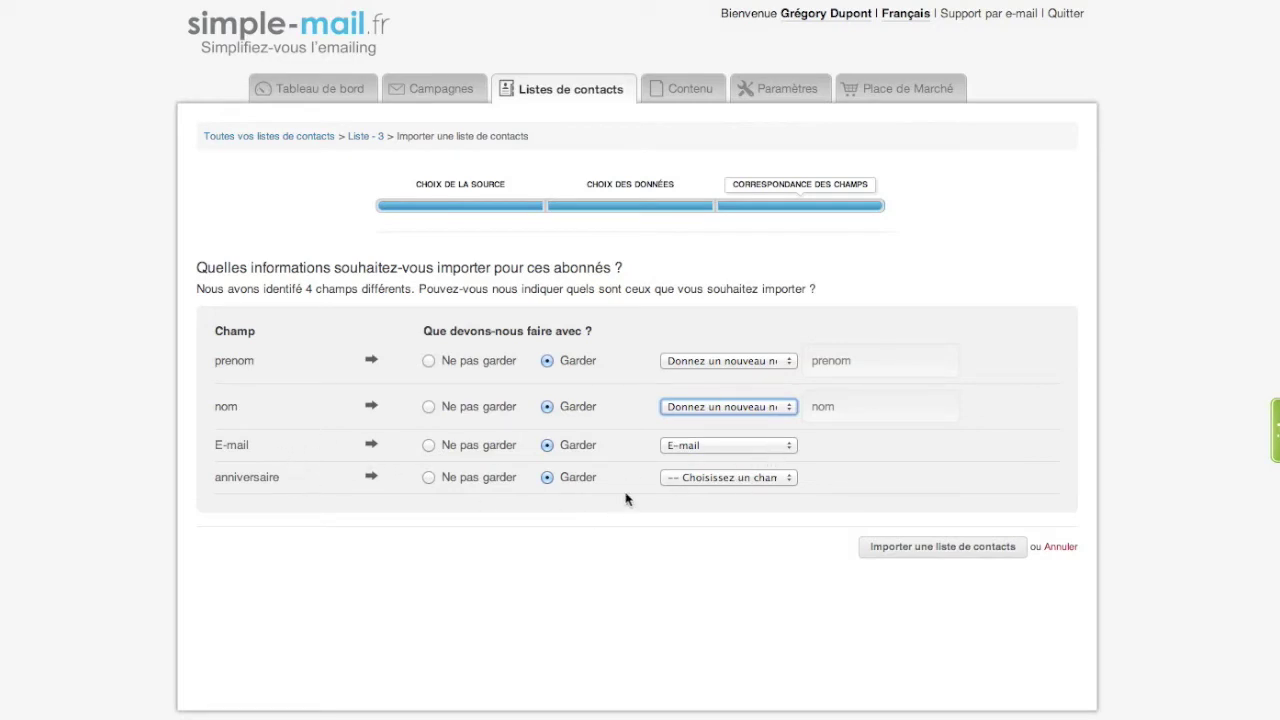
click(695, 477)
click(700, 505)
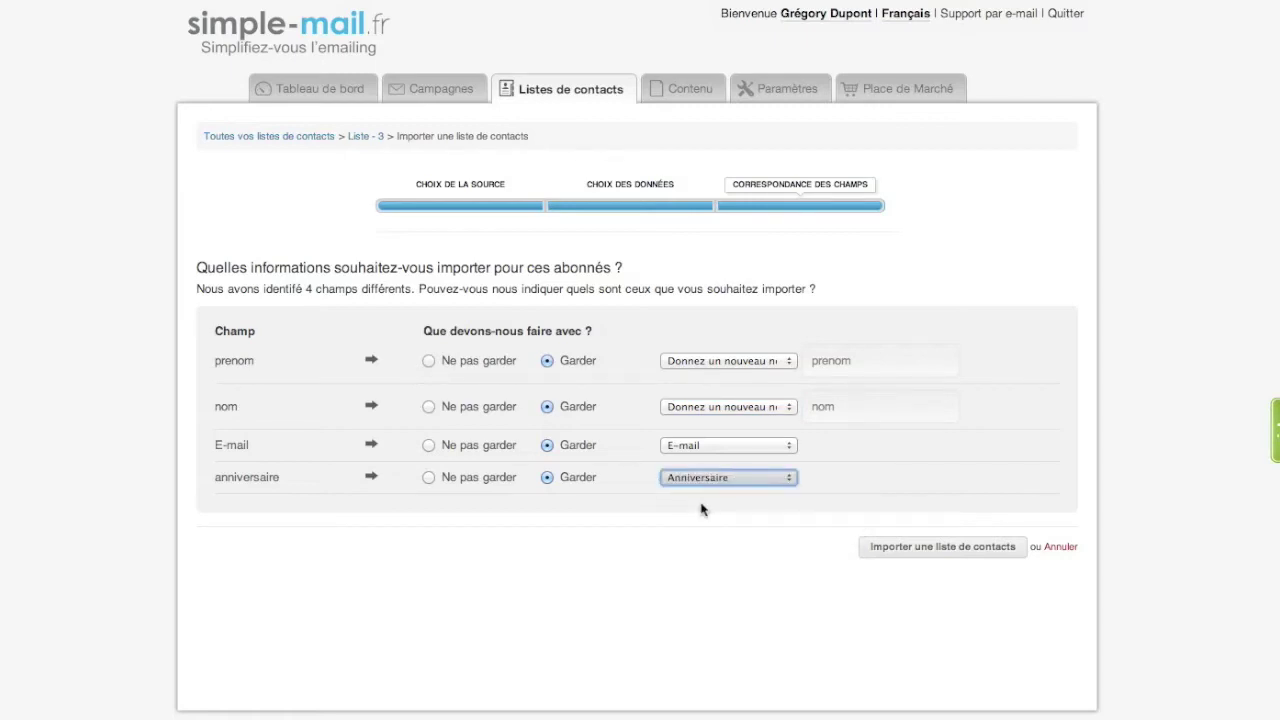
click(712, 518)
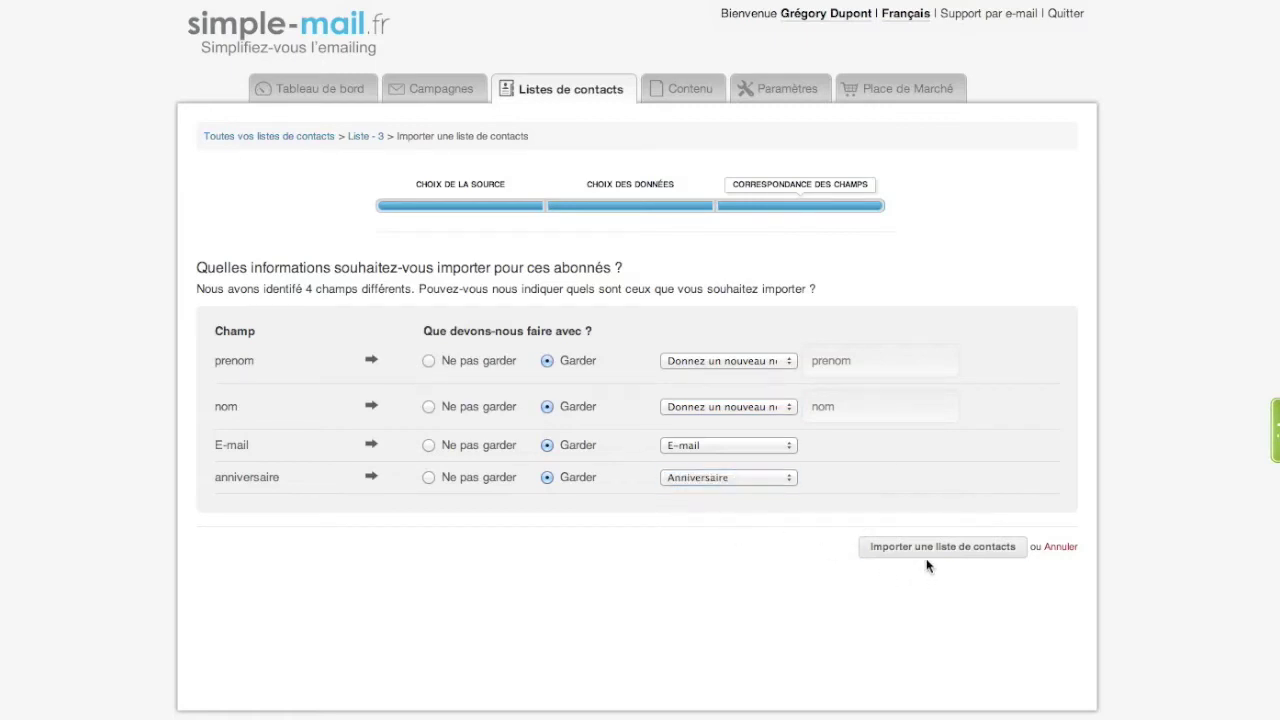
- Run the contact import and open the subscriber list of Liste - 3
click(927, 555)
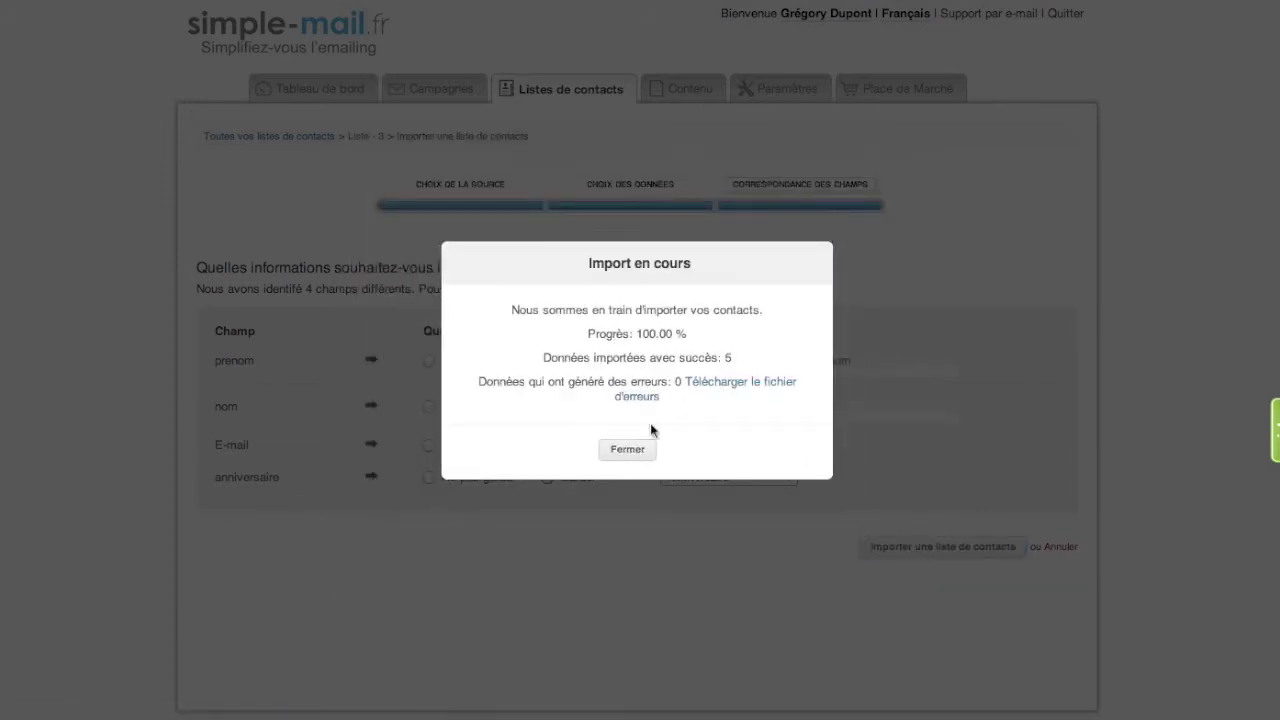
click(641, 452)
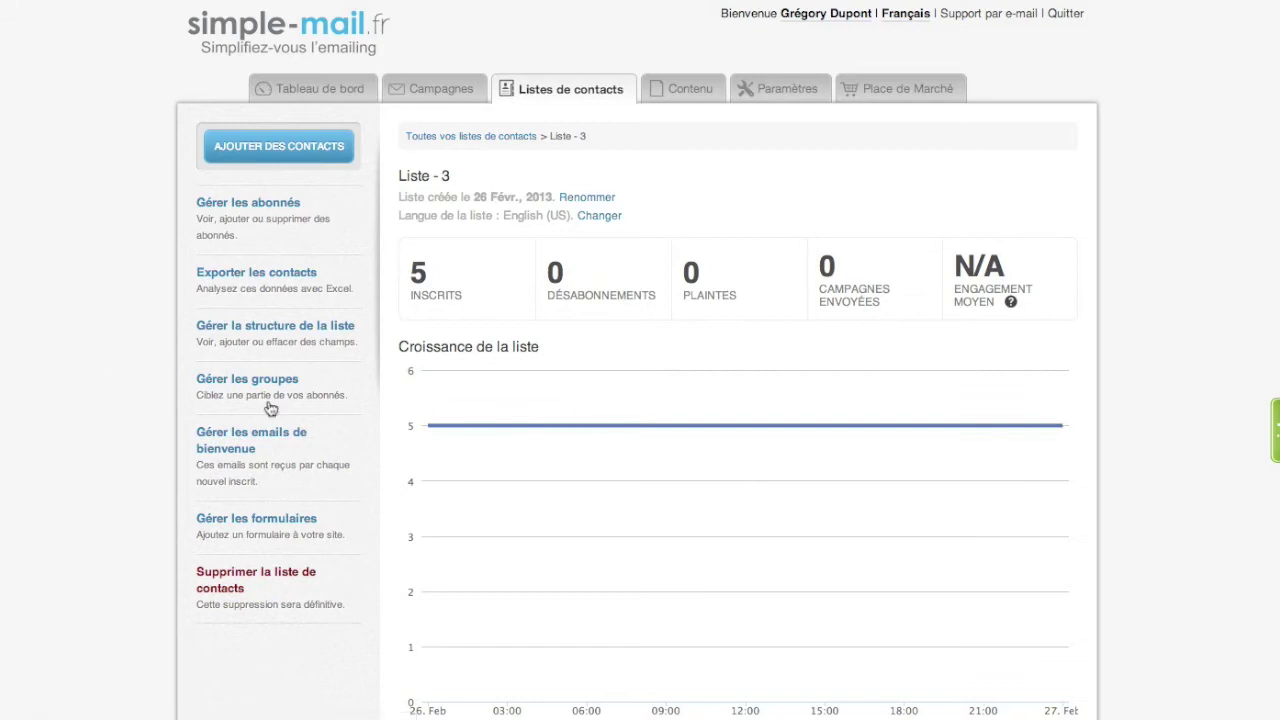
click(314, 211)
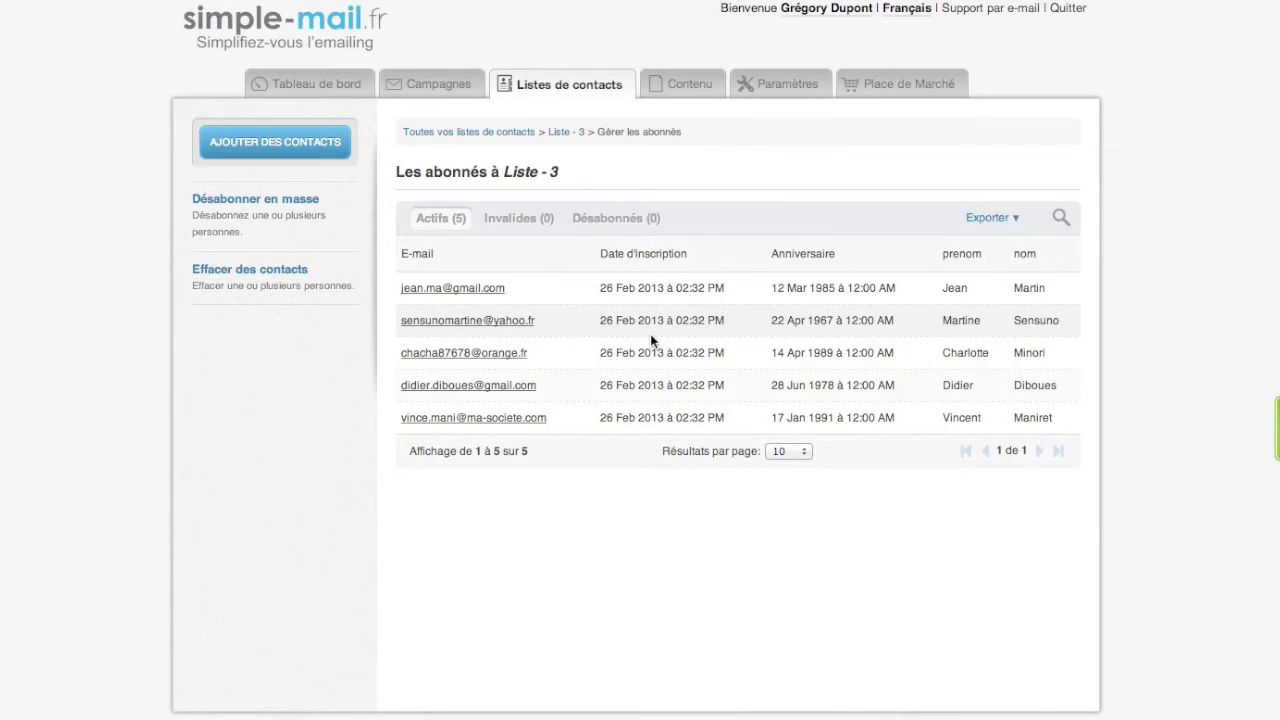
- Switch to Finder, preview the test CSV file to compare it with the imported subscribers, and return to the subscriber list
key(super+Tab)
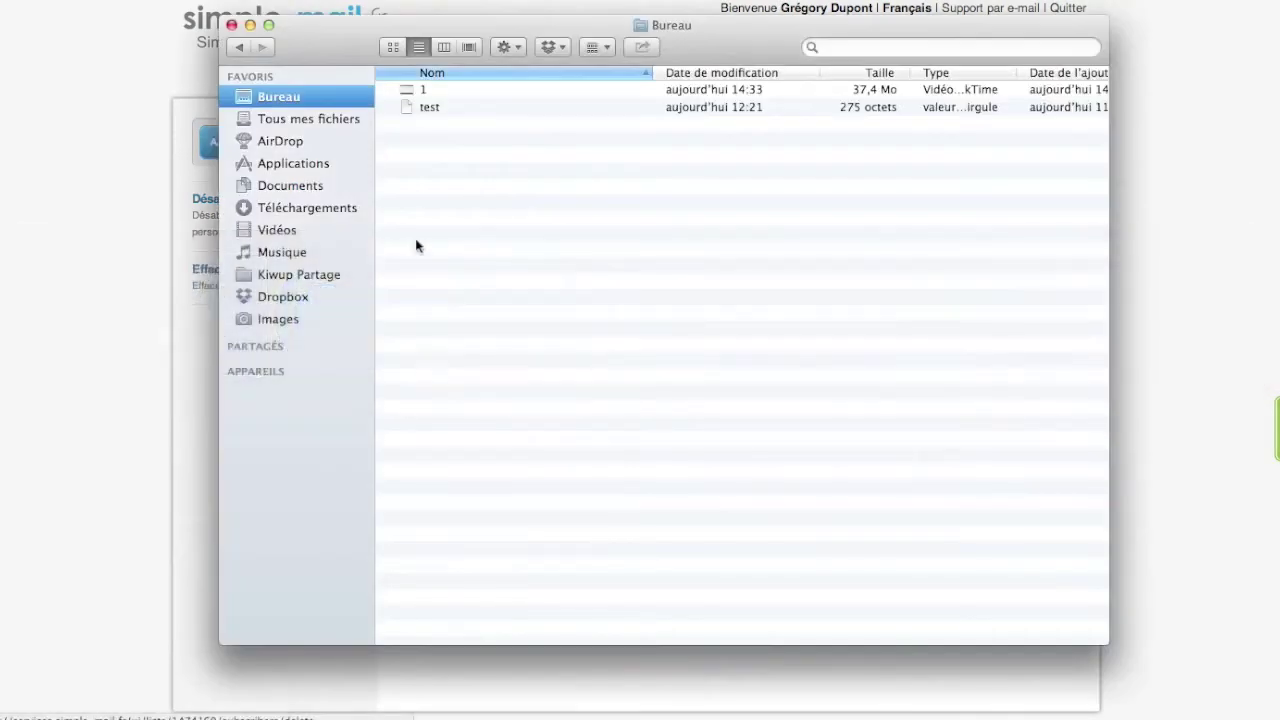
click(428, 107)
key(space)
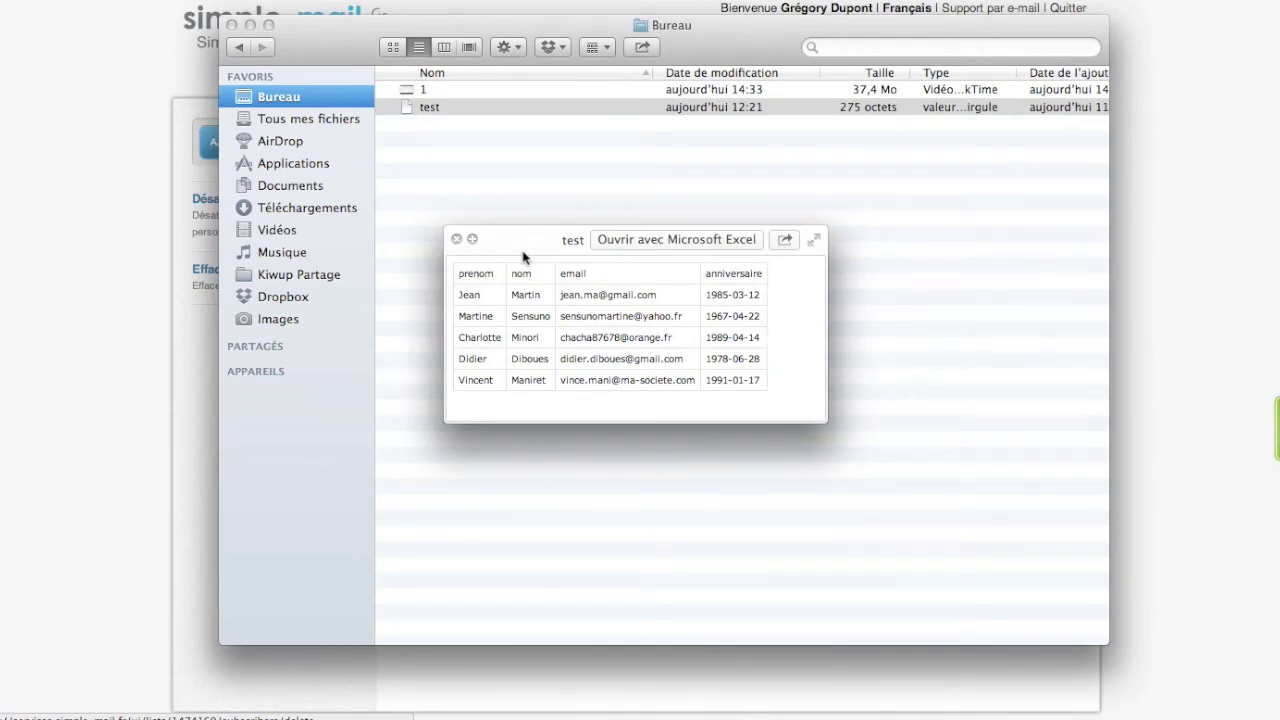
key(space)
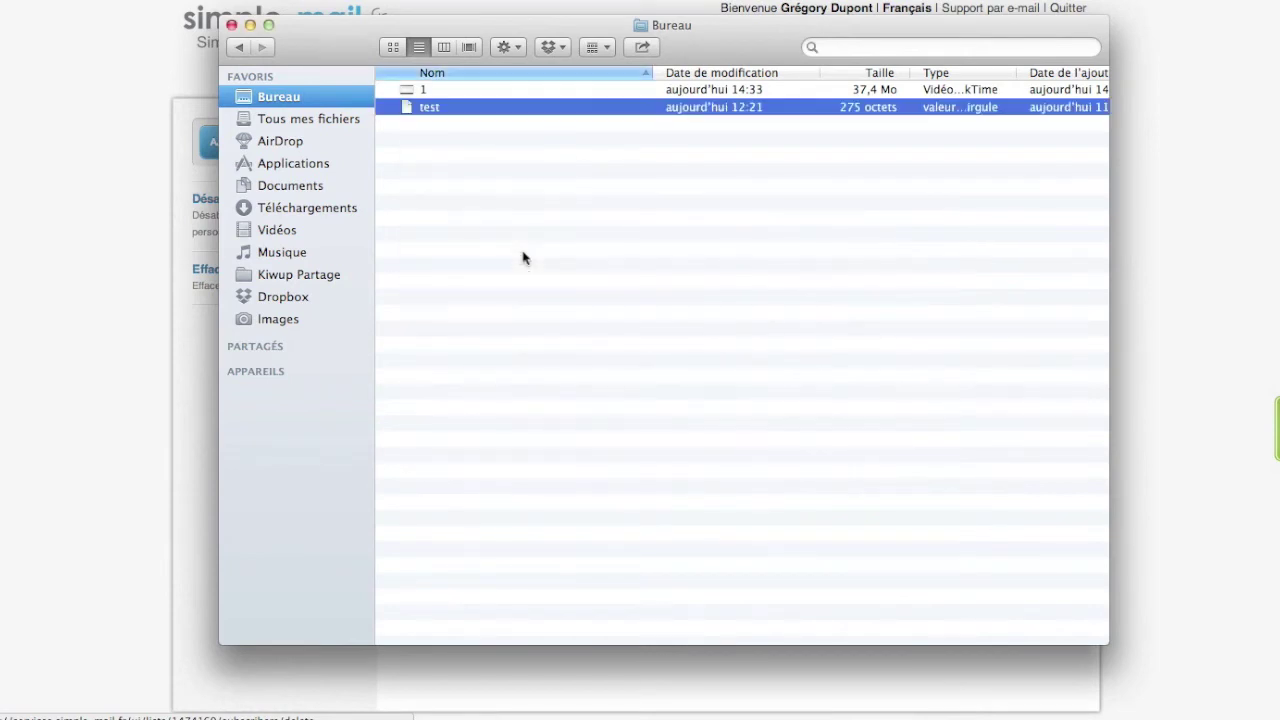
key(super+Tab)
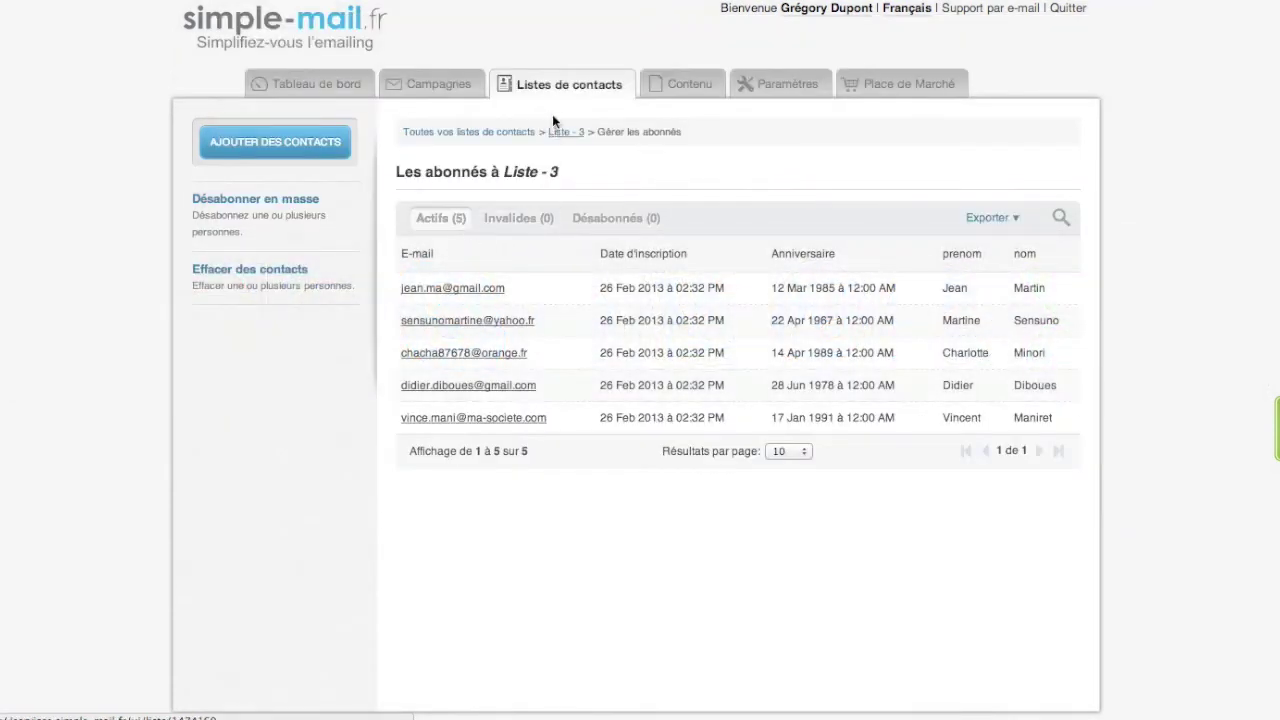
- Start a new campaign of the type Campagne automatique
click(453, 91)
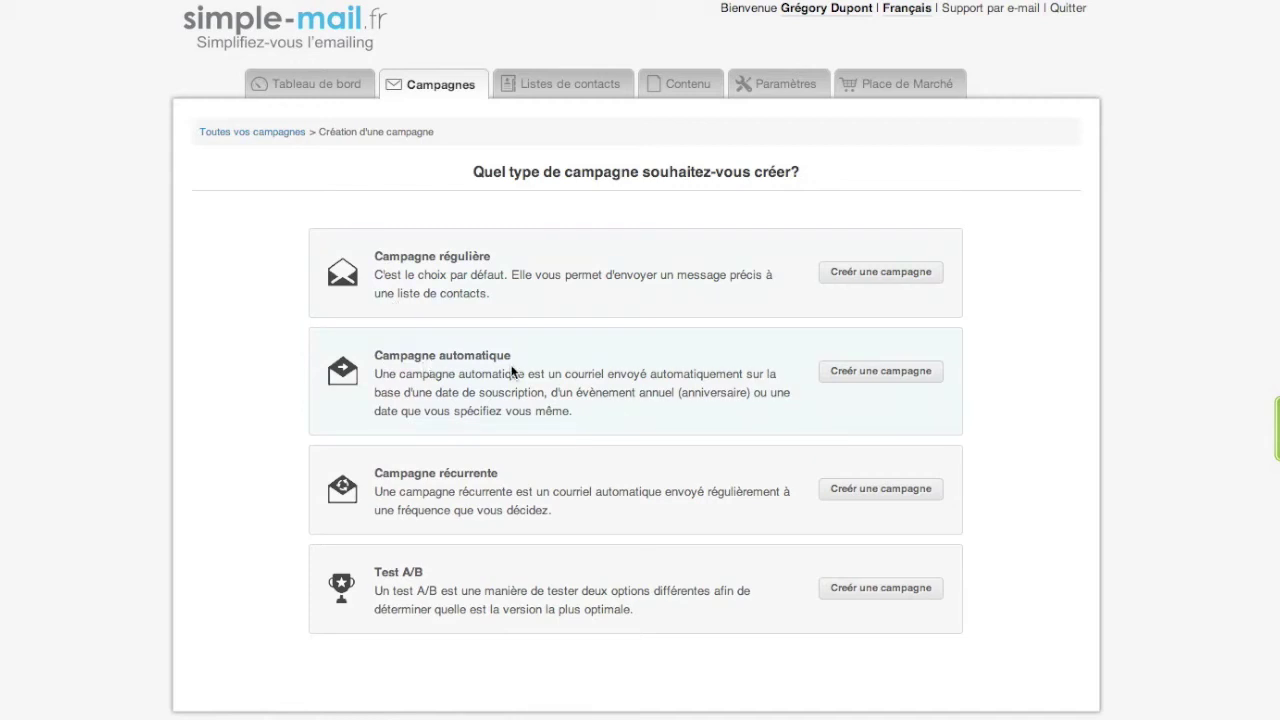
click(845, 377)
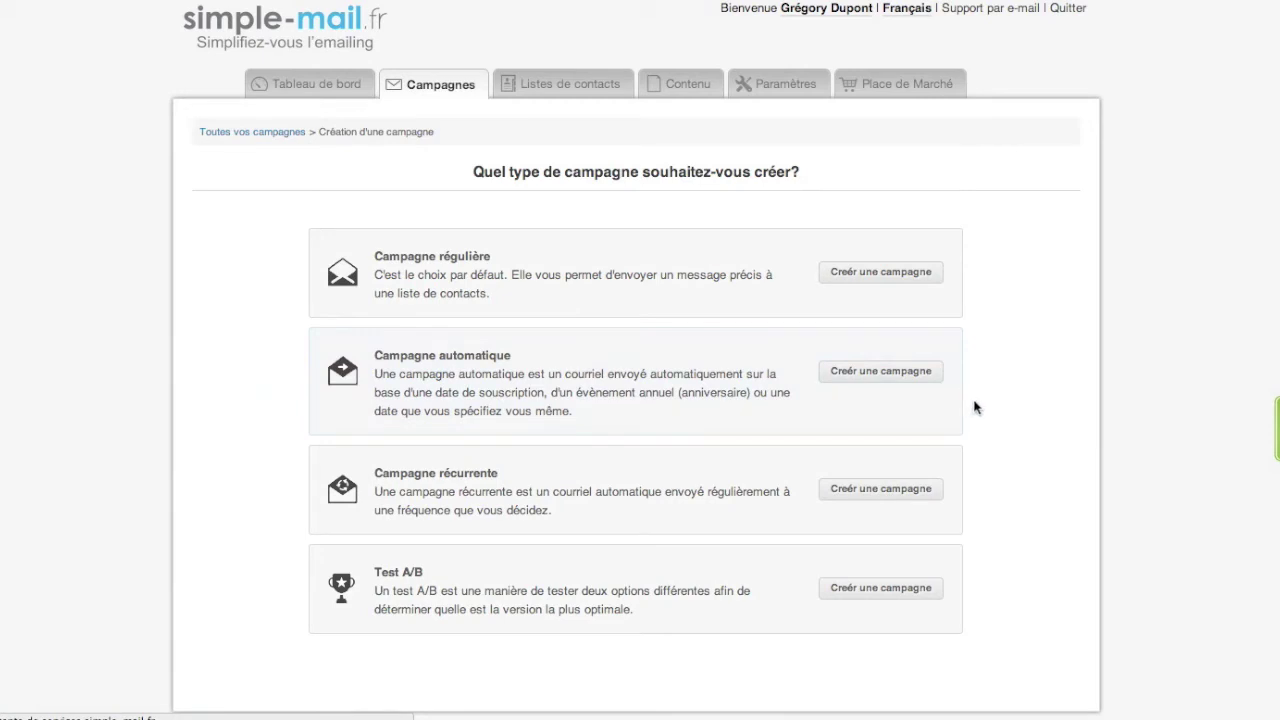
- Create the automatic campaign, name it Anniversaire with Liste - 3 as its recipients, and continue to the campaign details
click(860, 375)
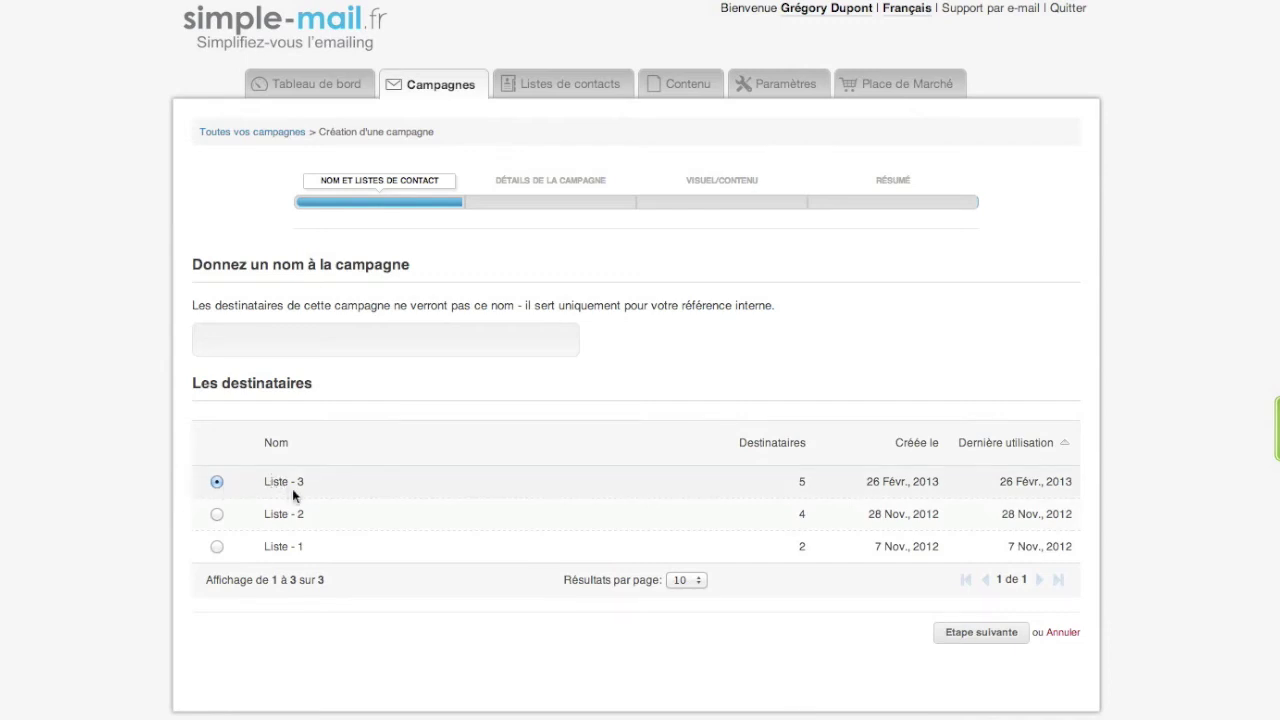
click(420, 336)
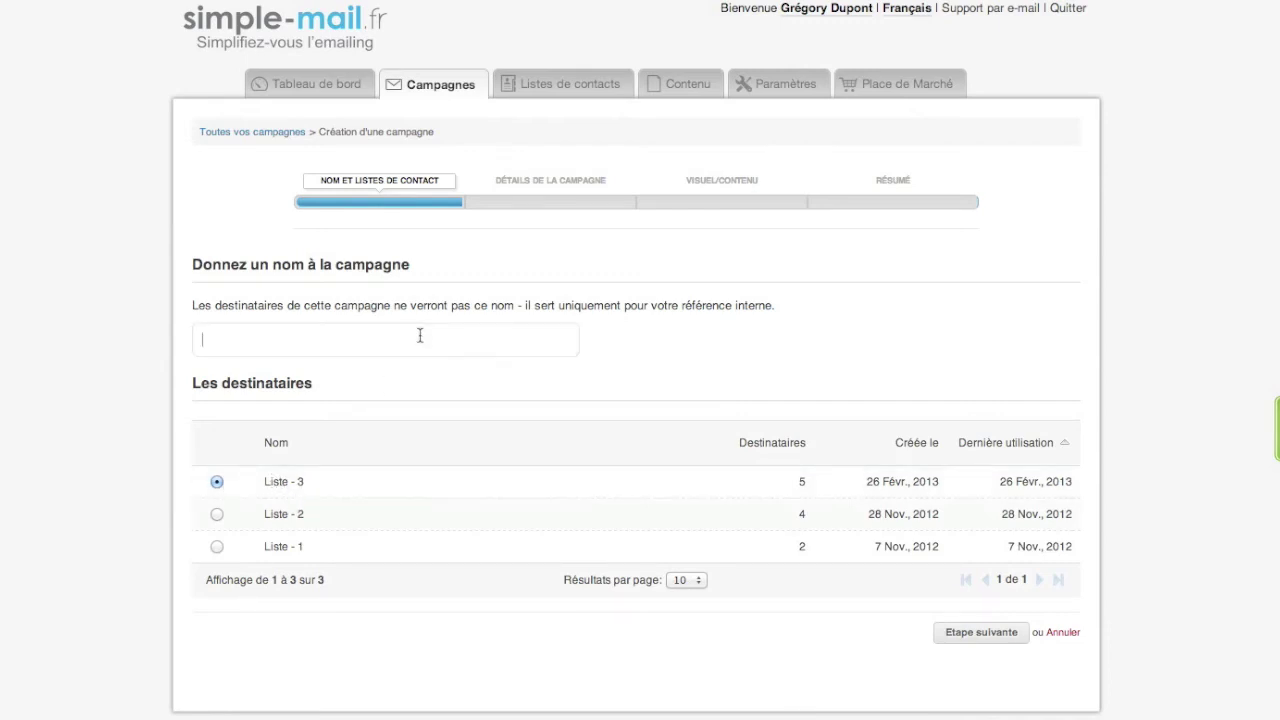
text(Anniversaire)
click(983, 636)
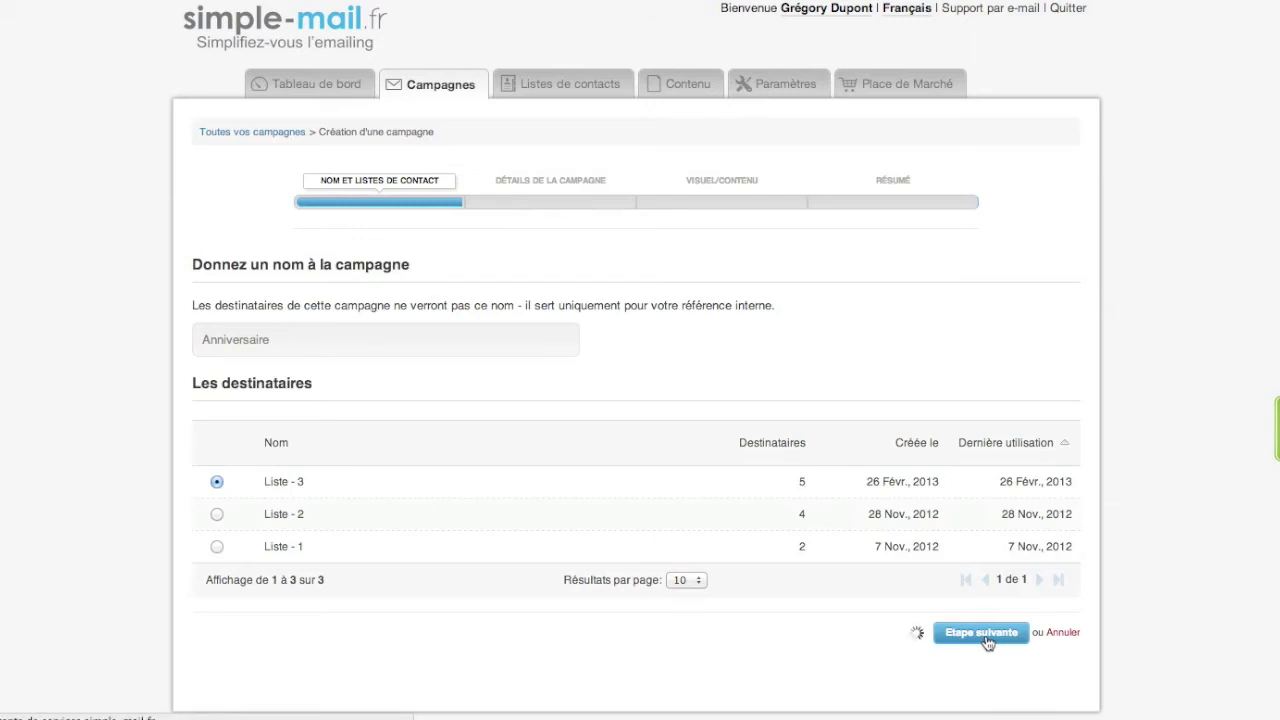
- Replace the sender name with the sender's first name and set the campaign subject to Anniversaire
double_click(267, 477)
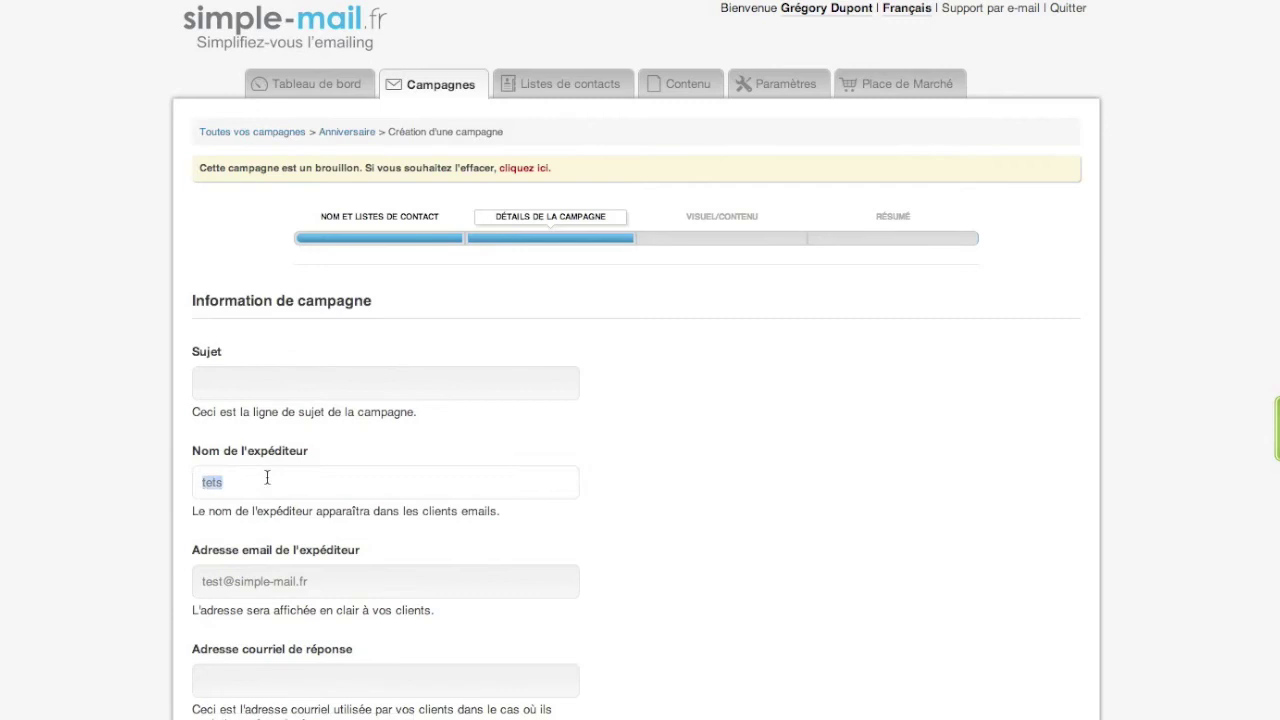
key(BackSpace)
text(David)
click(307, 384)
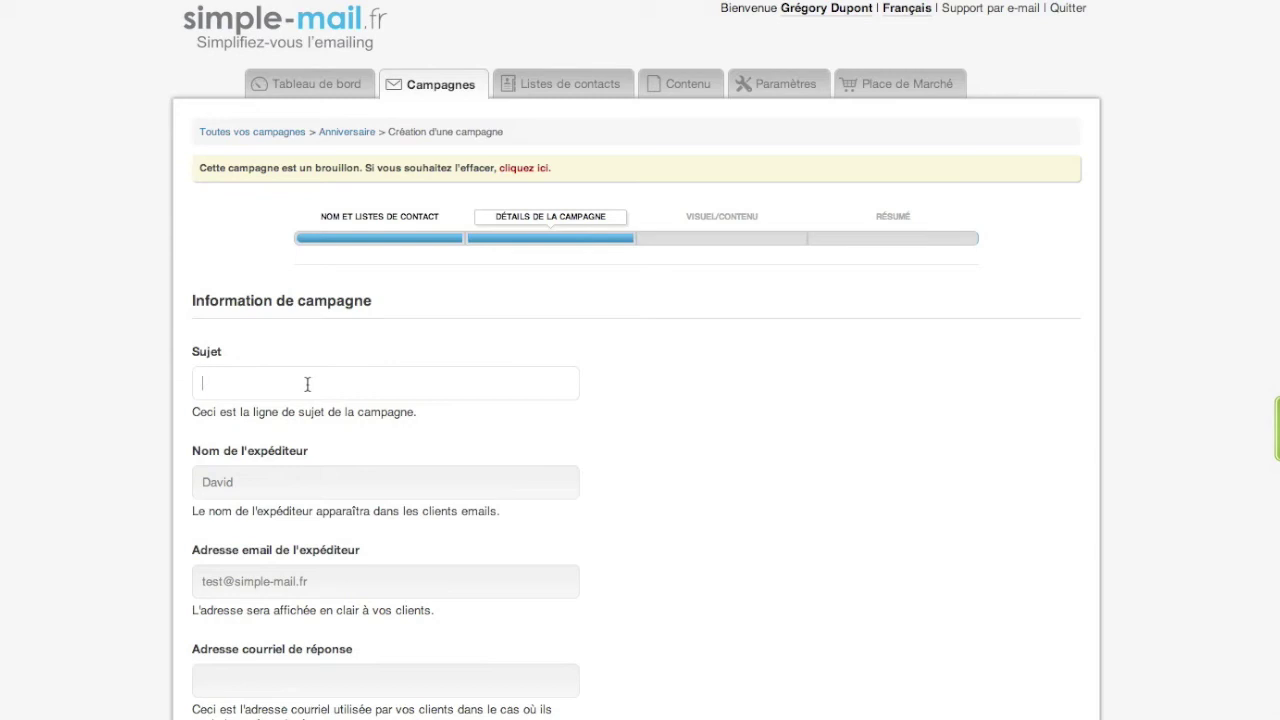
text(Anniversaire)
- Enable the additional traffic analysis tool with Google Analytics for the campaign and continue to the visual content stage
scroll(363, 446, down, 3)
scroll(222, 518, down, 3)
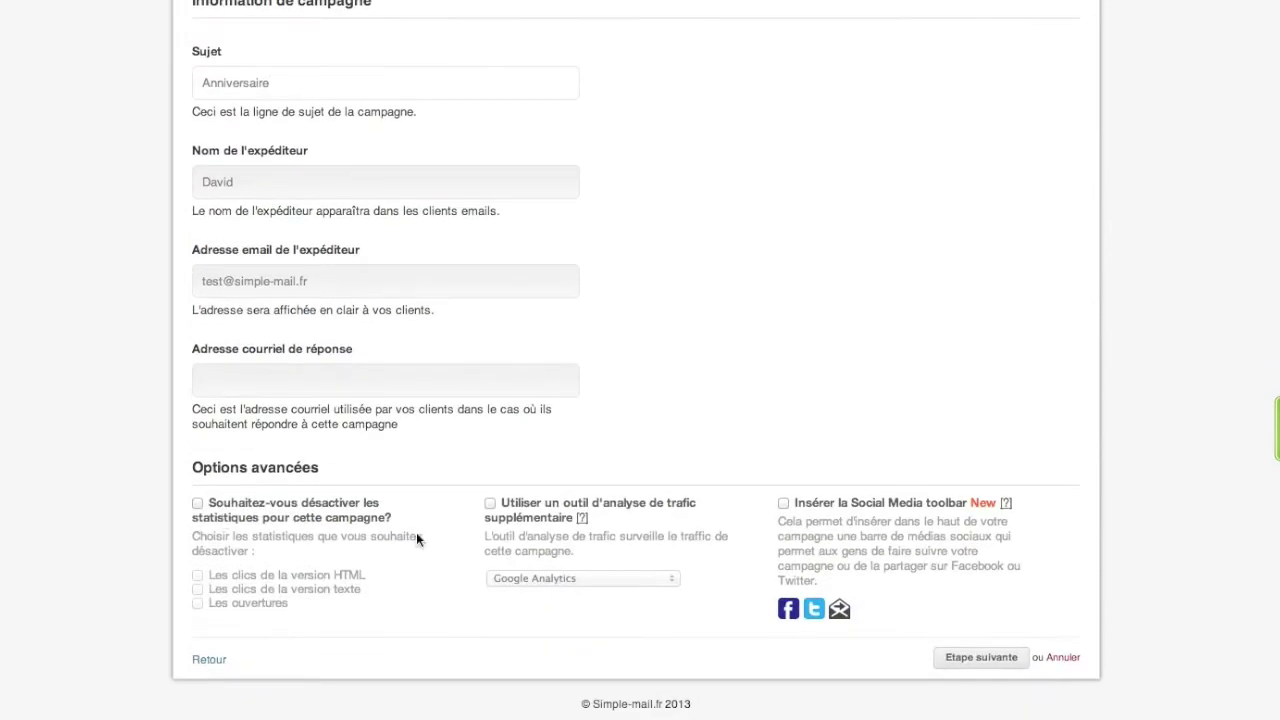
click(518, 511)
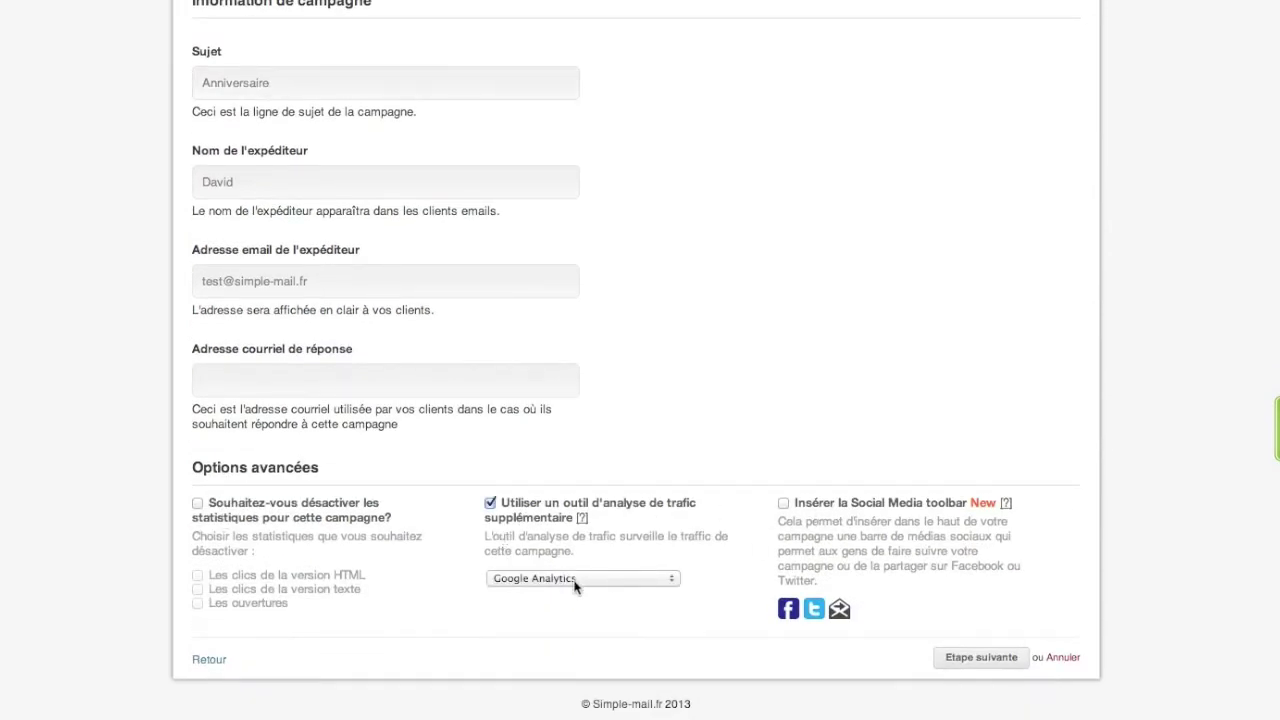
click(968, 658)
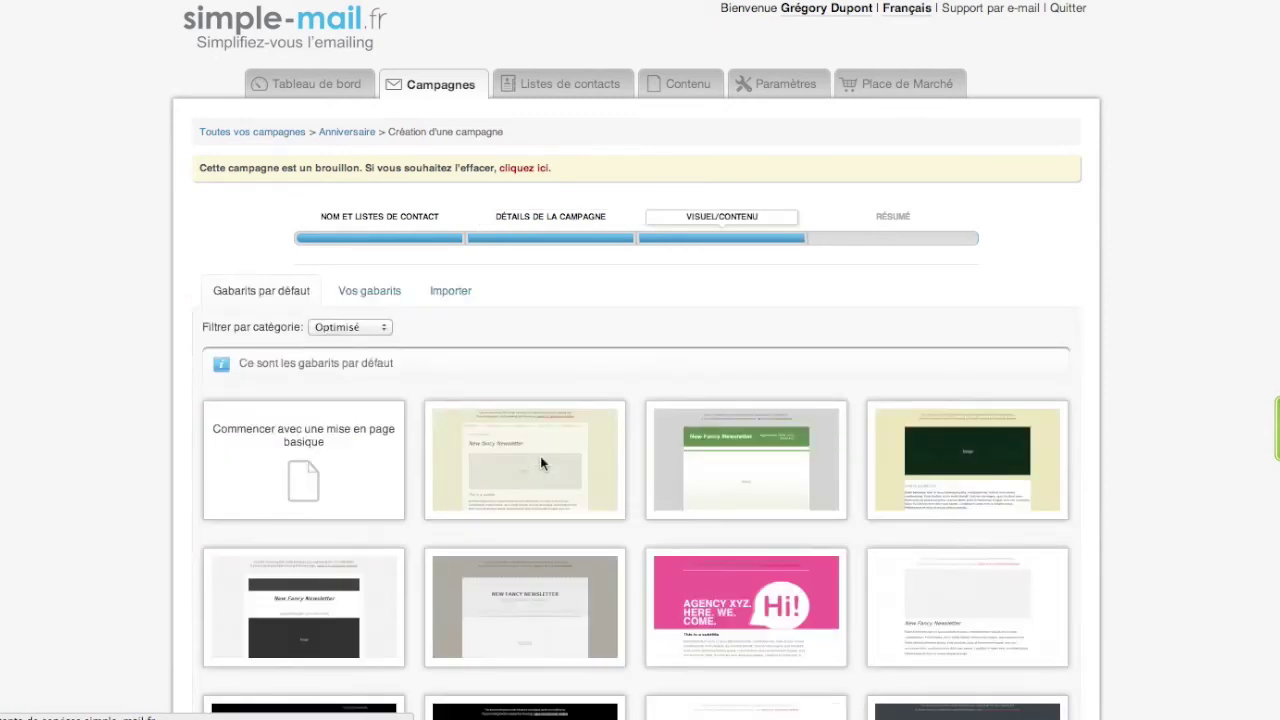
- Load the self-made template Anniversaire as the campaign's design and look over its layout
click(372, 297)
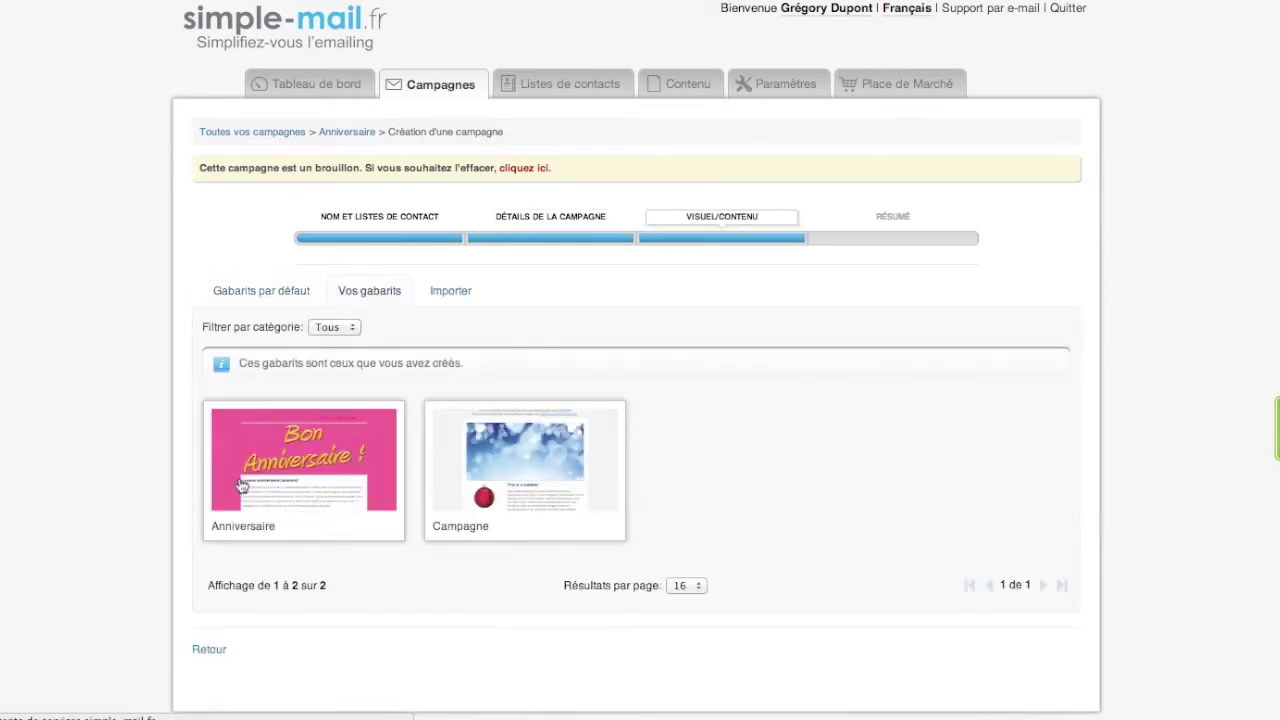
click(313, 488)
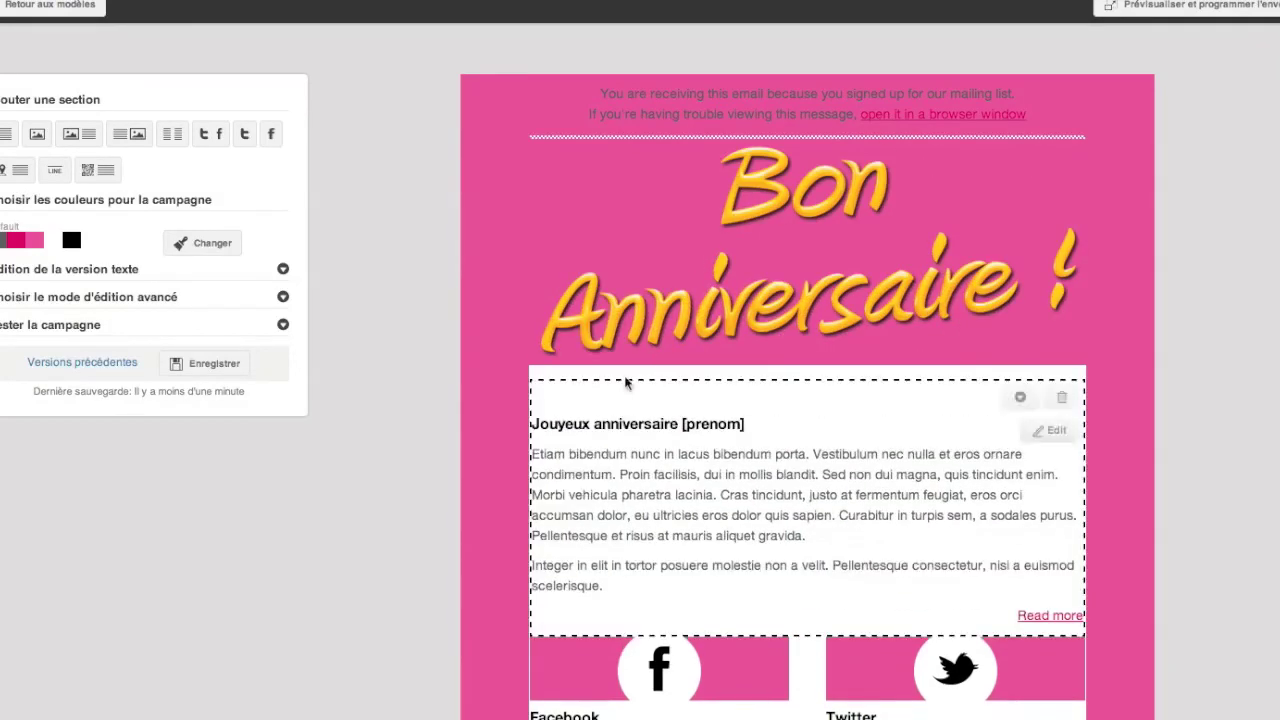
scroll(660, 440, down, 3)
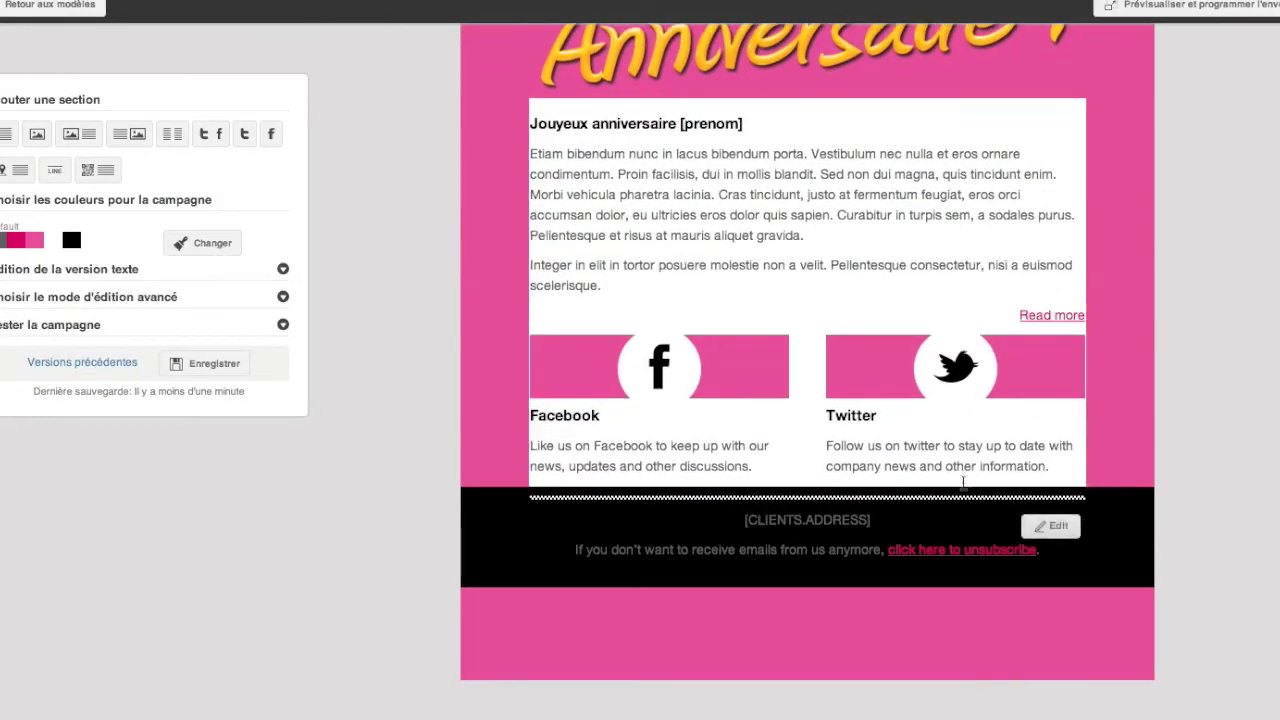
scroll(701, 523, up, 1)
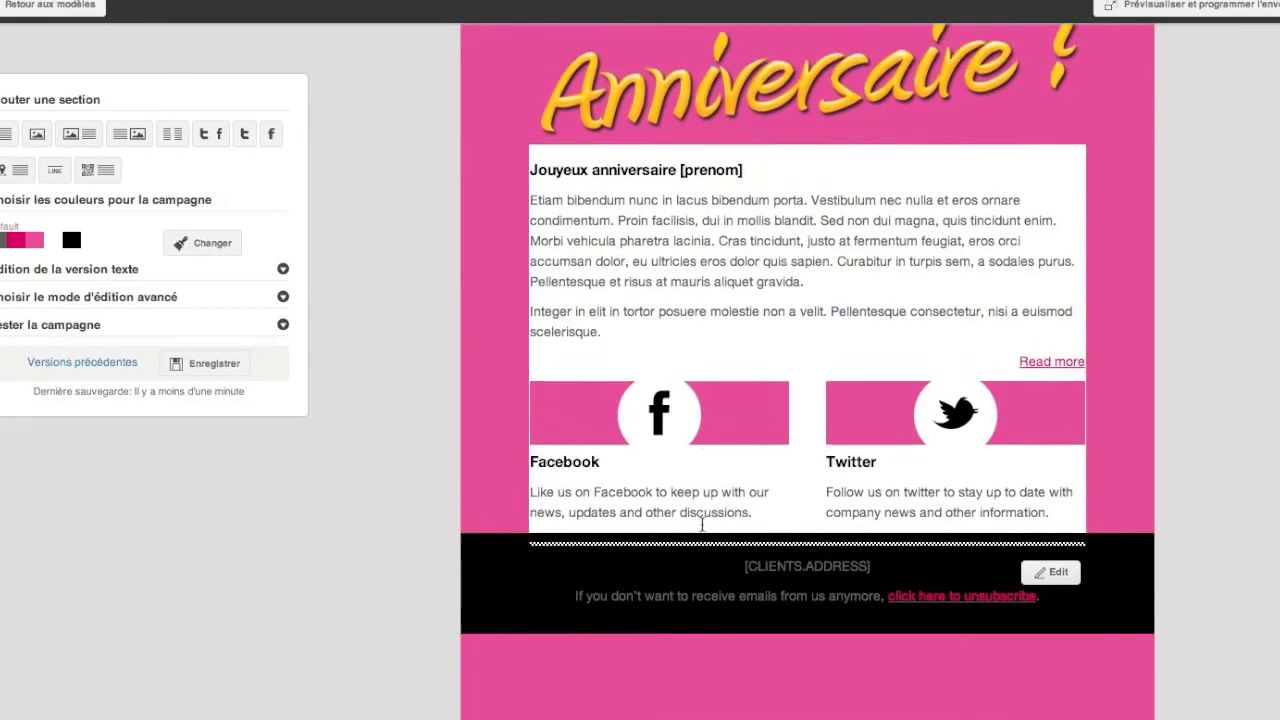
scroll(702, 524, up, 5)
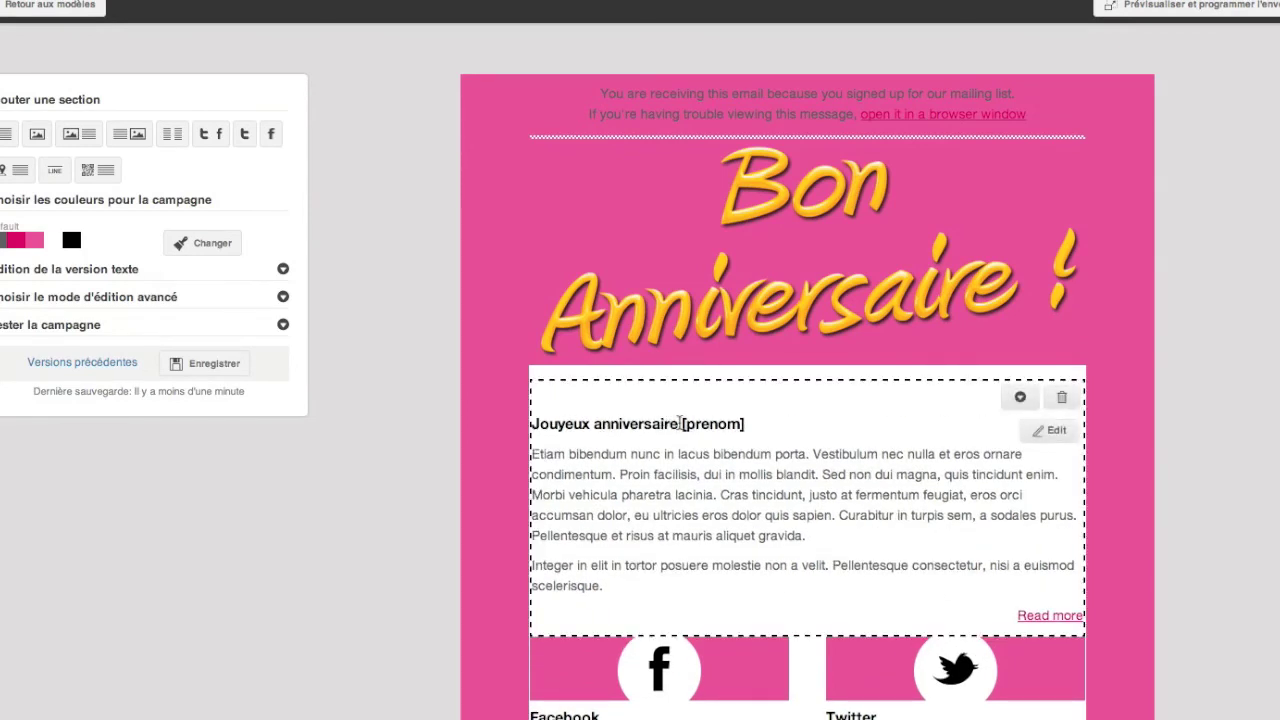
drag(683, 422, 746, 424)
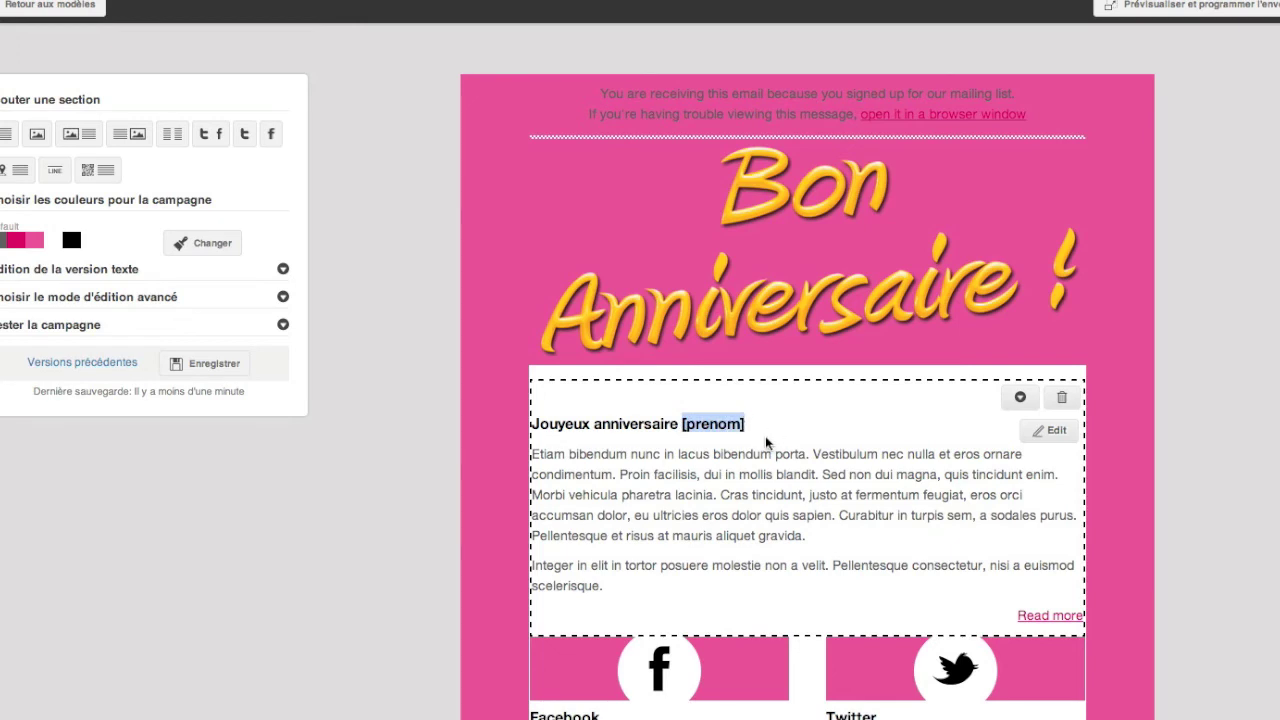
click(712, 427)
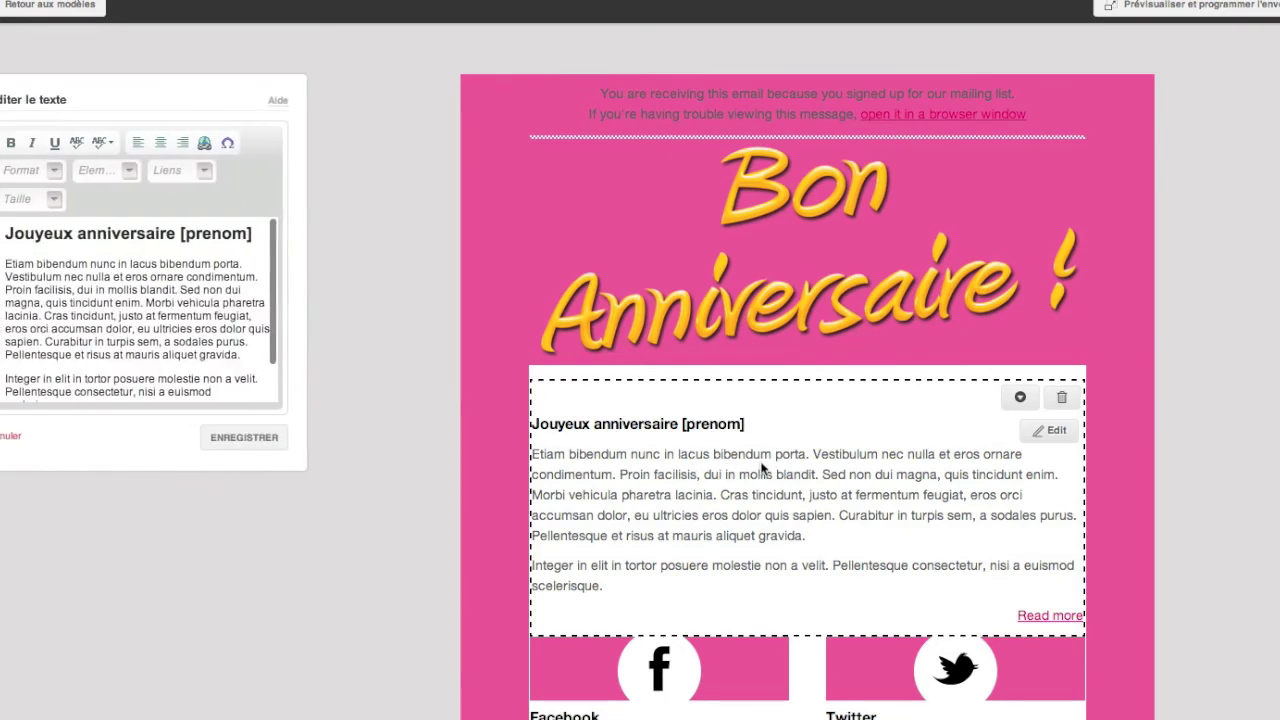
click(274, 437)
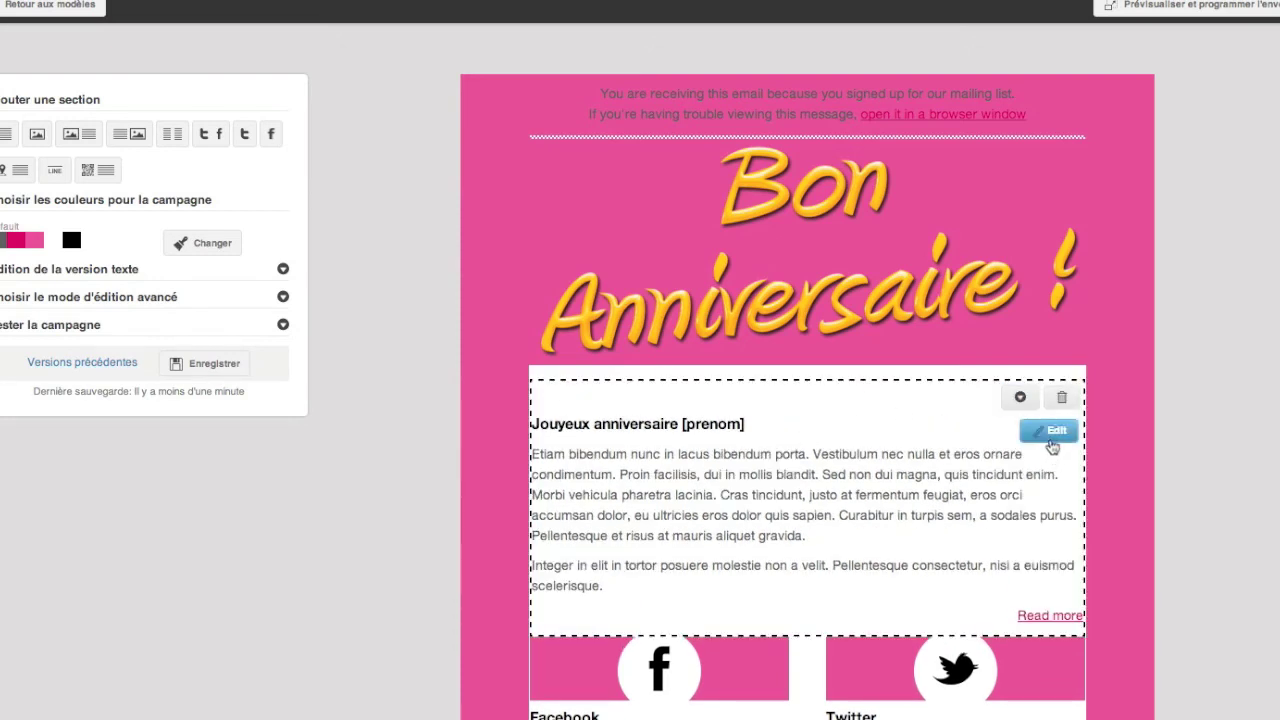
- Insert the [prenom] placeholder after "lacus" in the first paragraph under the birthday heading, then save the text and the campaign
click(1057, 429)
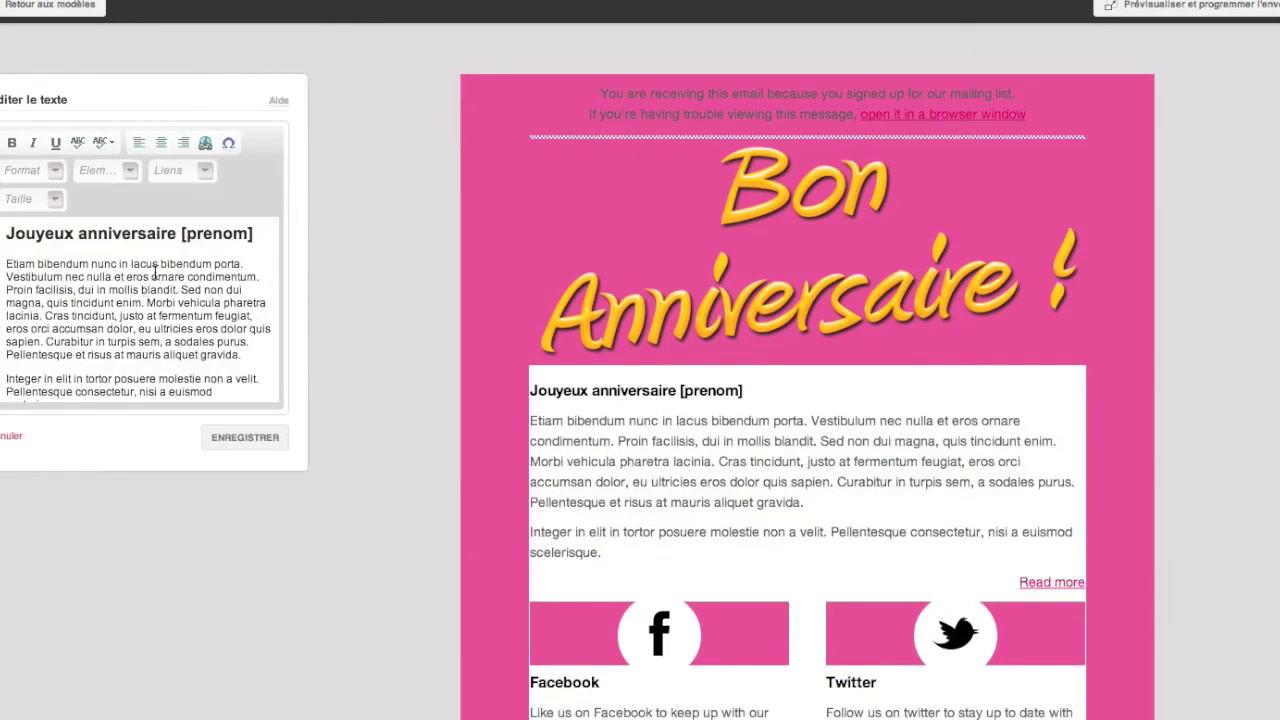
click(159, 264)
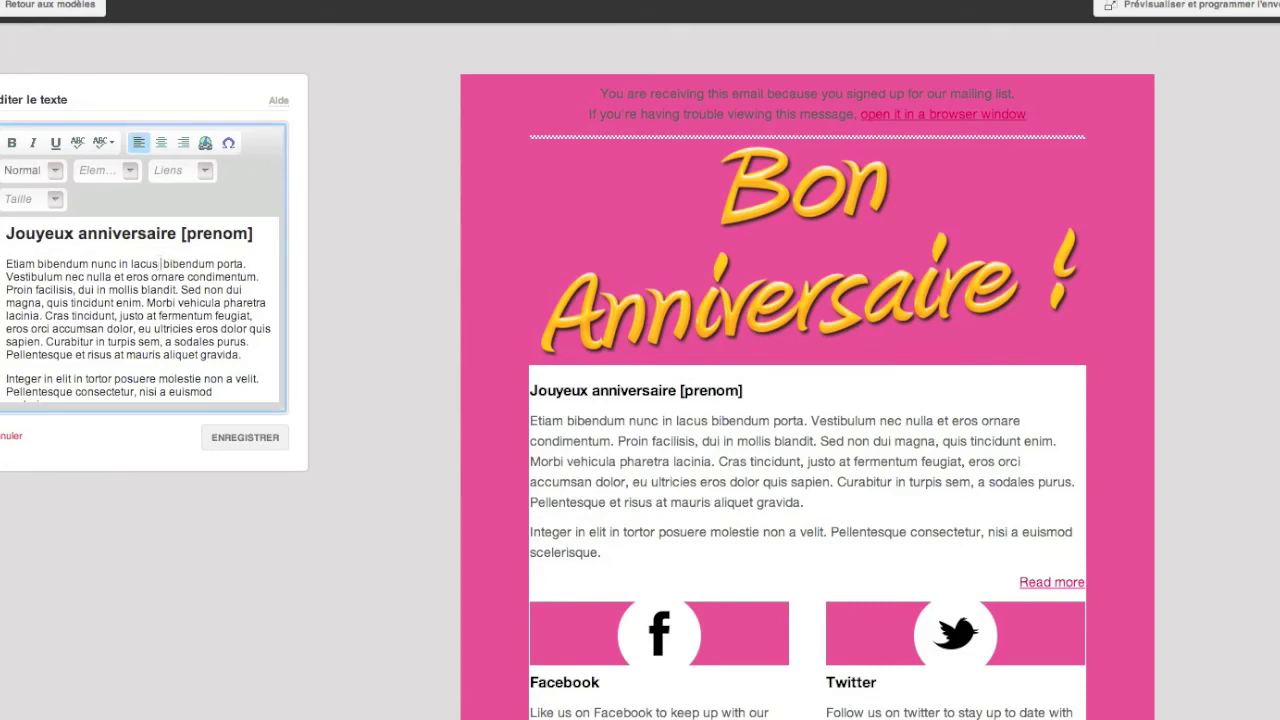
text([prenom )
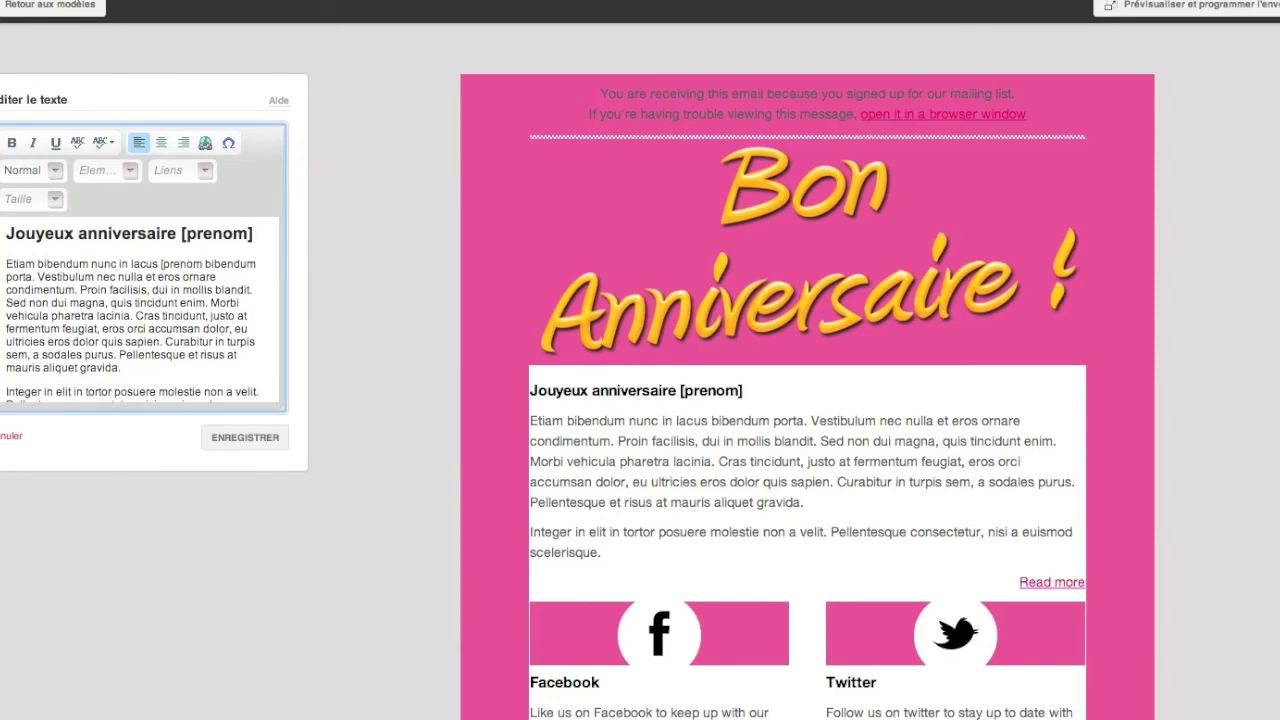
text(])
click(266, 448)
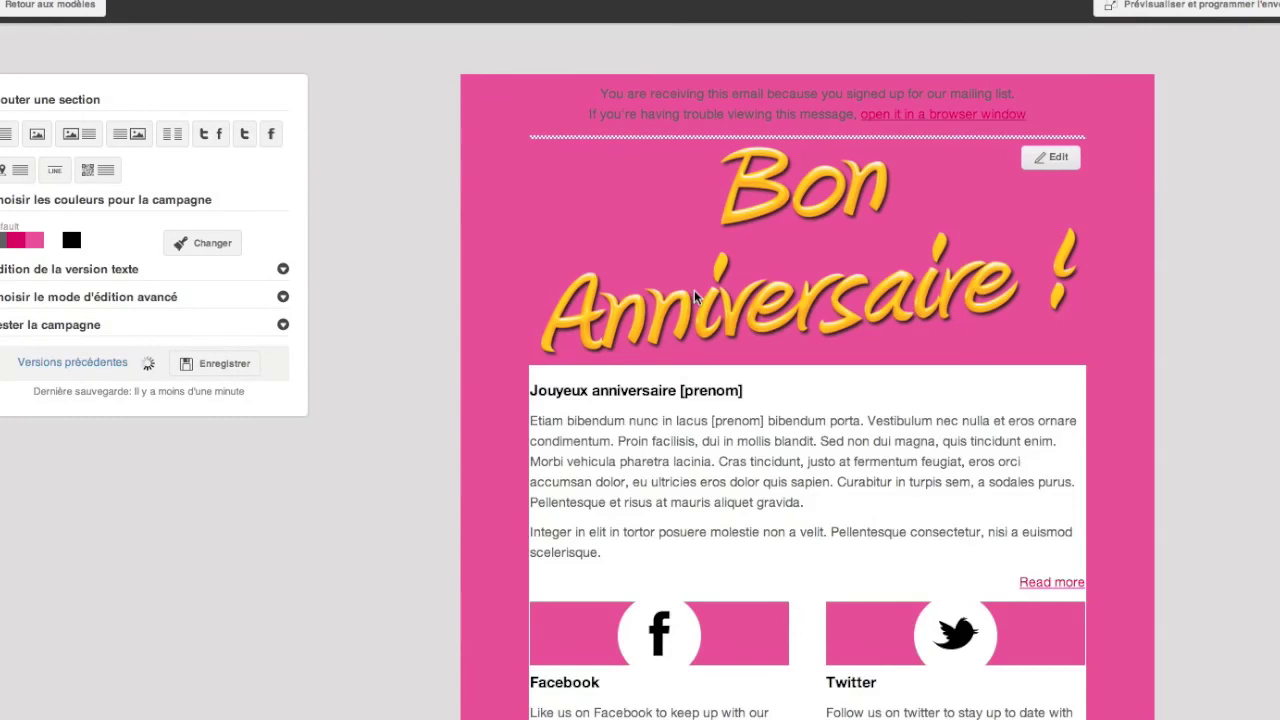
click(228, 364)
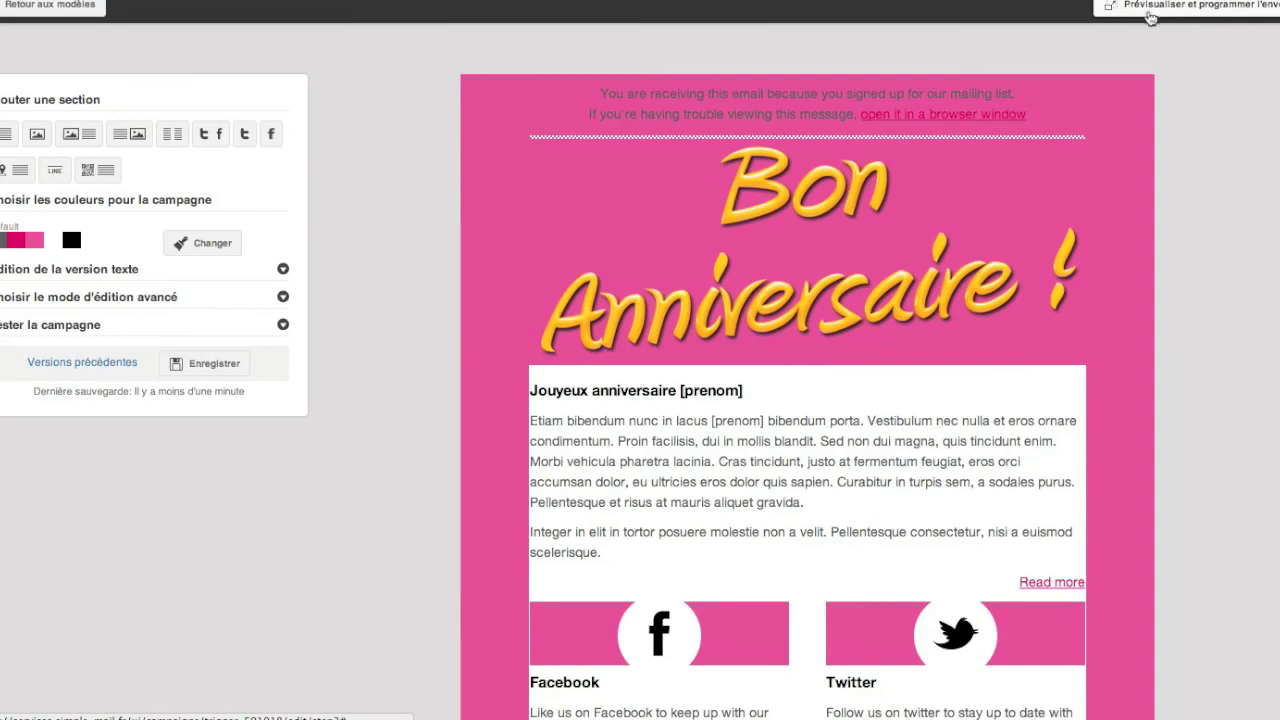
- Preview the campaign as the fourth recipient in the list to check the personalised first name
click(1181, 22)
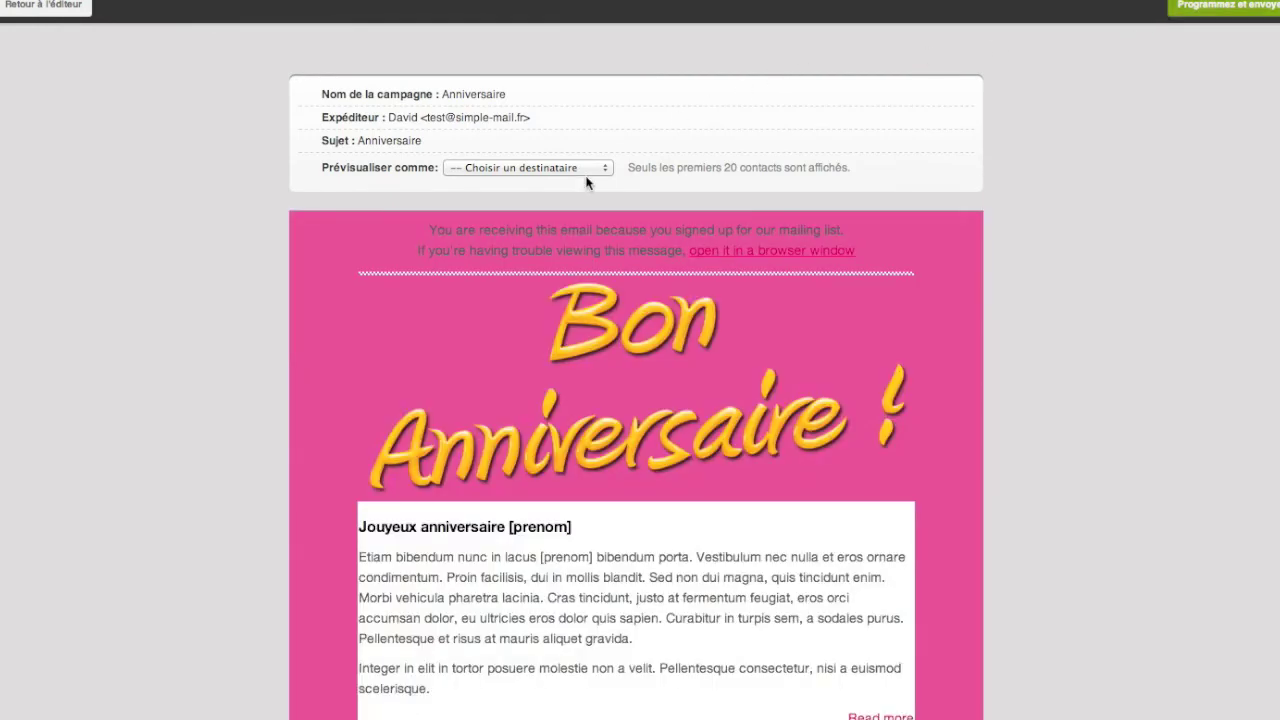
click(586, 170)
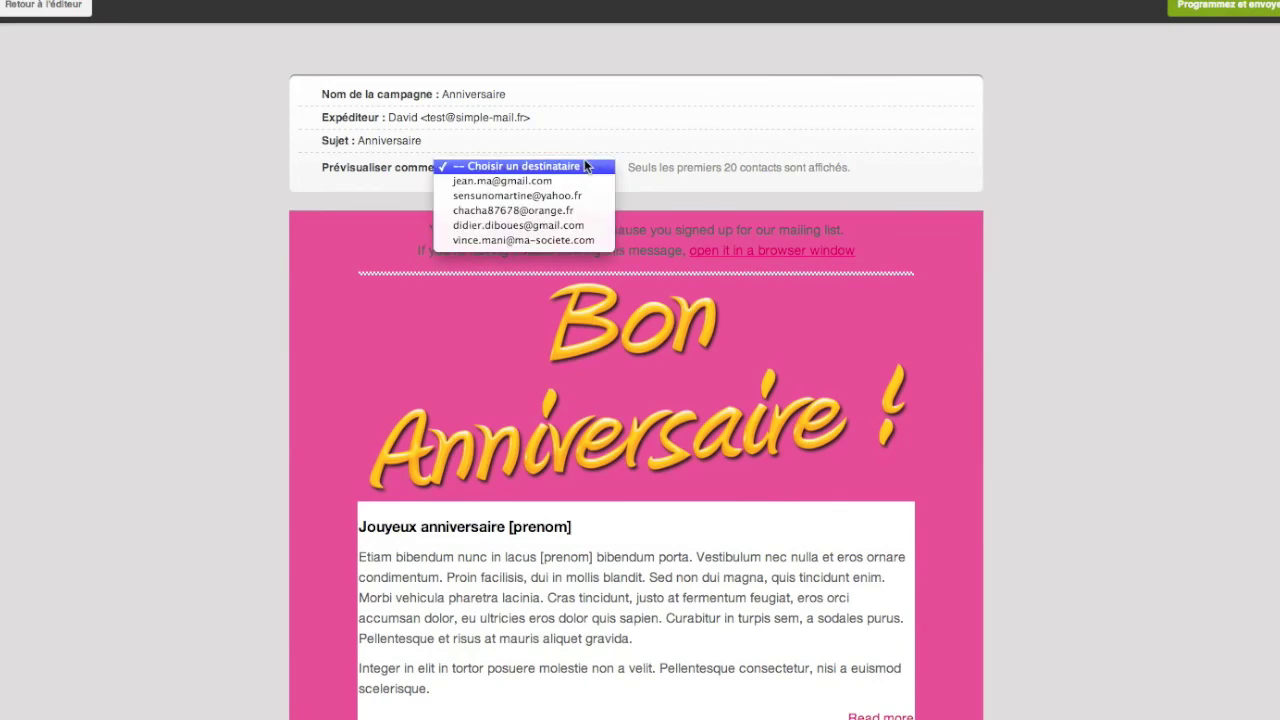
click(577, 227)
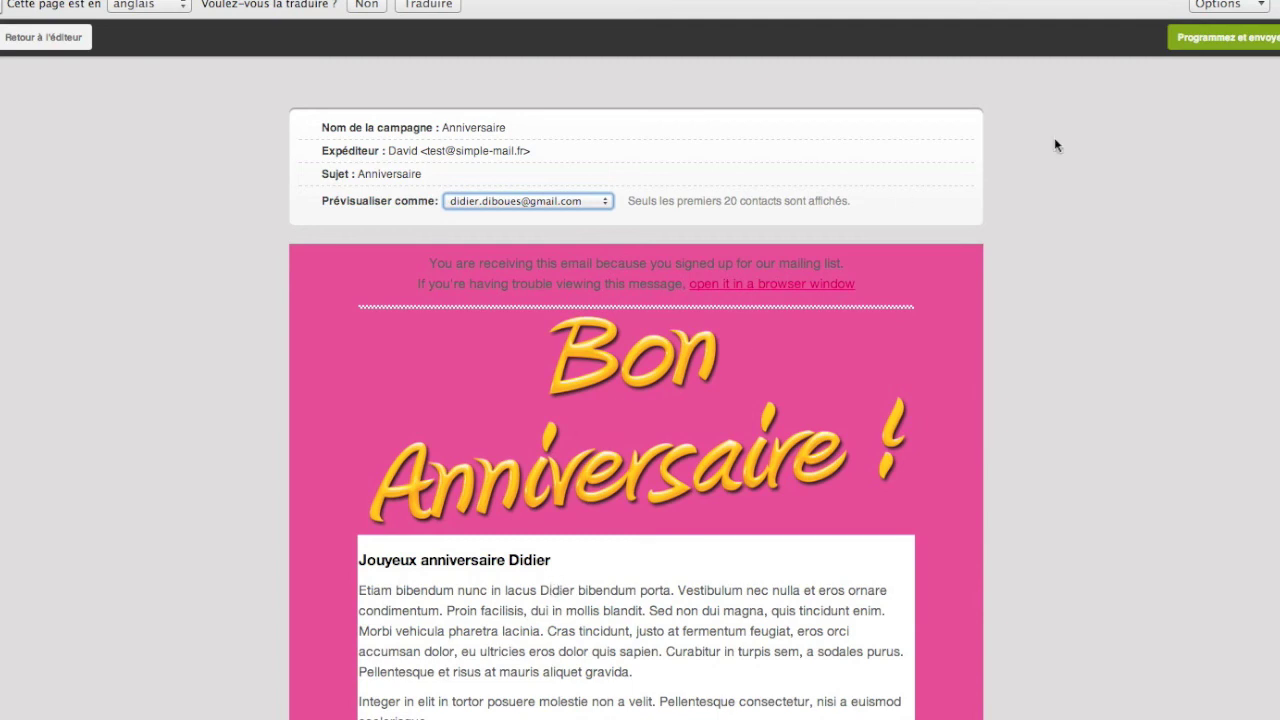
- Continue to the campaign summary and set the autoresponder to send Chaque année based on the Anniversaire date
click(1199, 40)
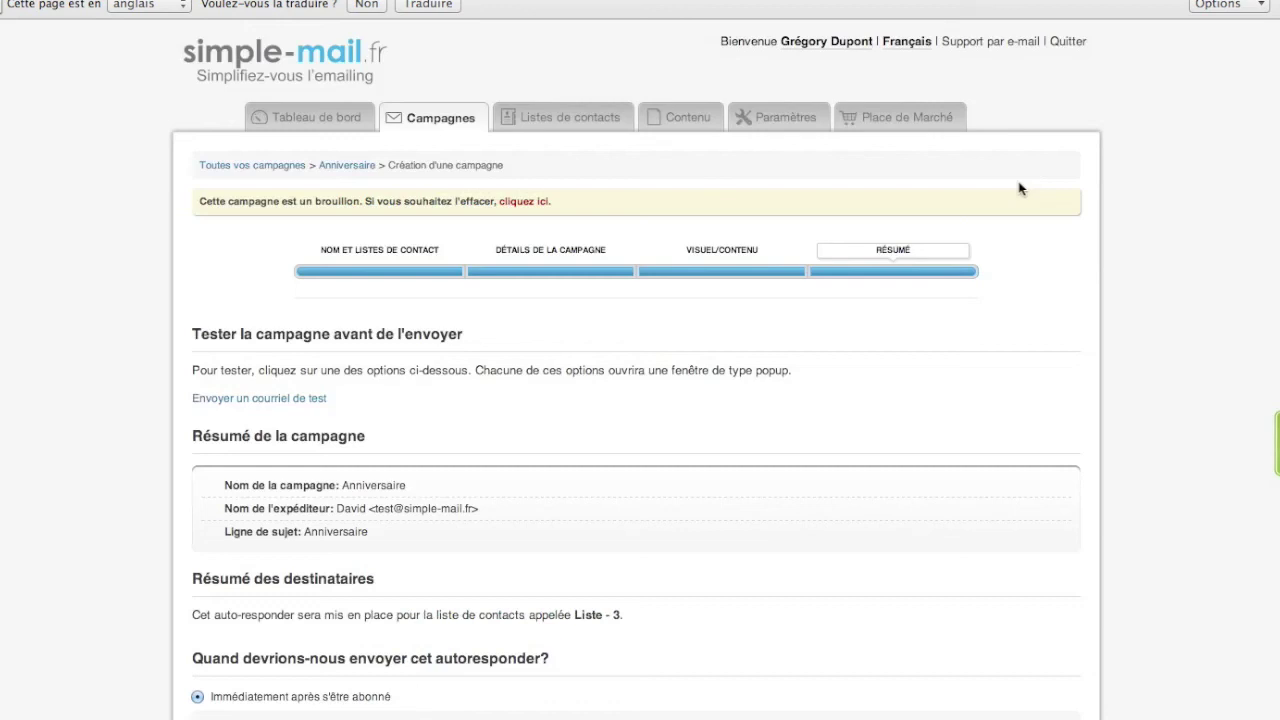
scroll(689, 340, down, 2)
scroll(689, 340, down, 4)
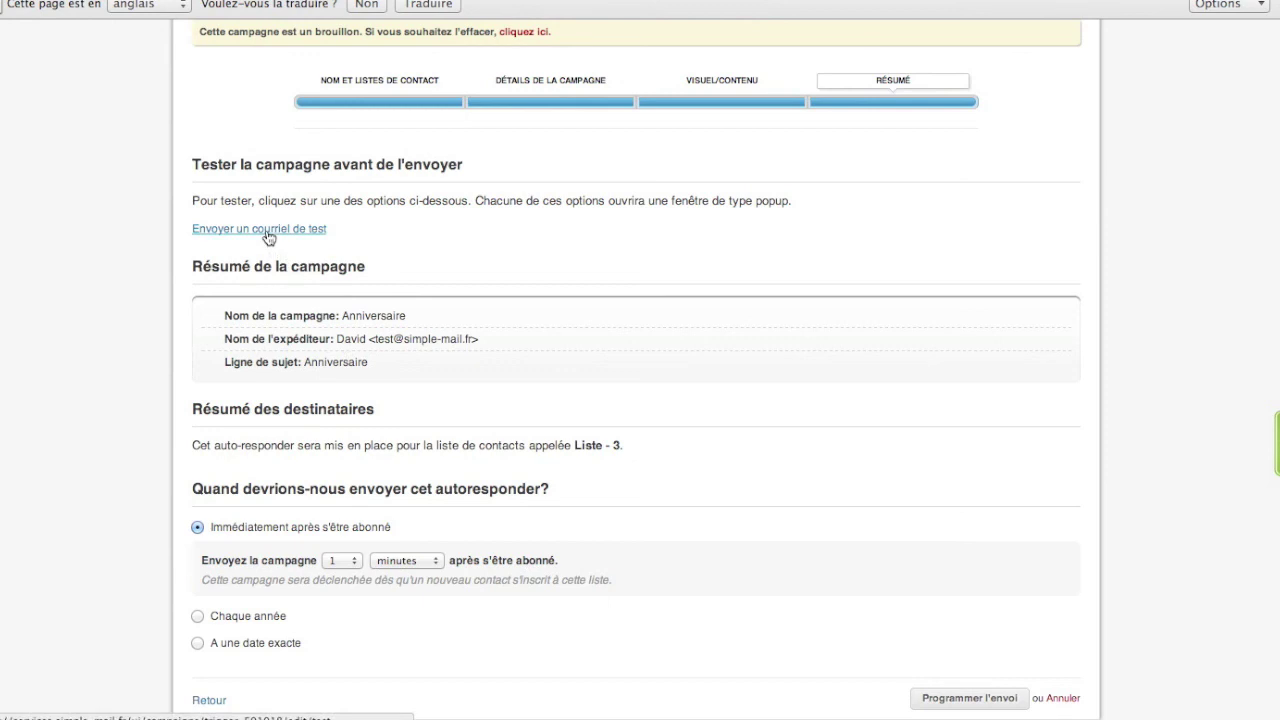
scroll(268, 236, down, 1)
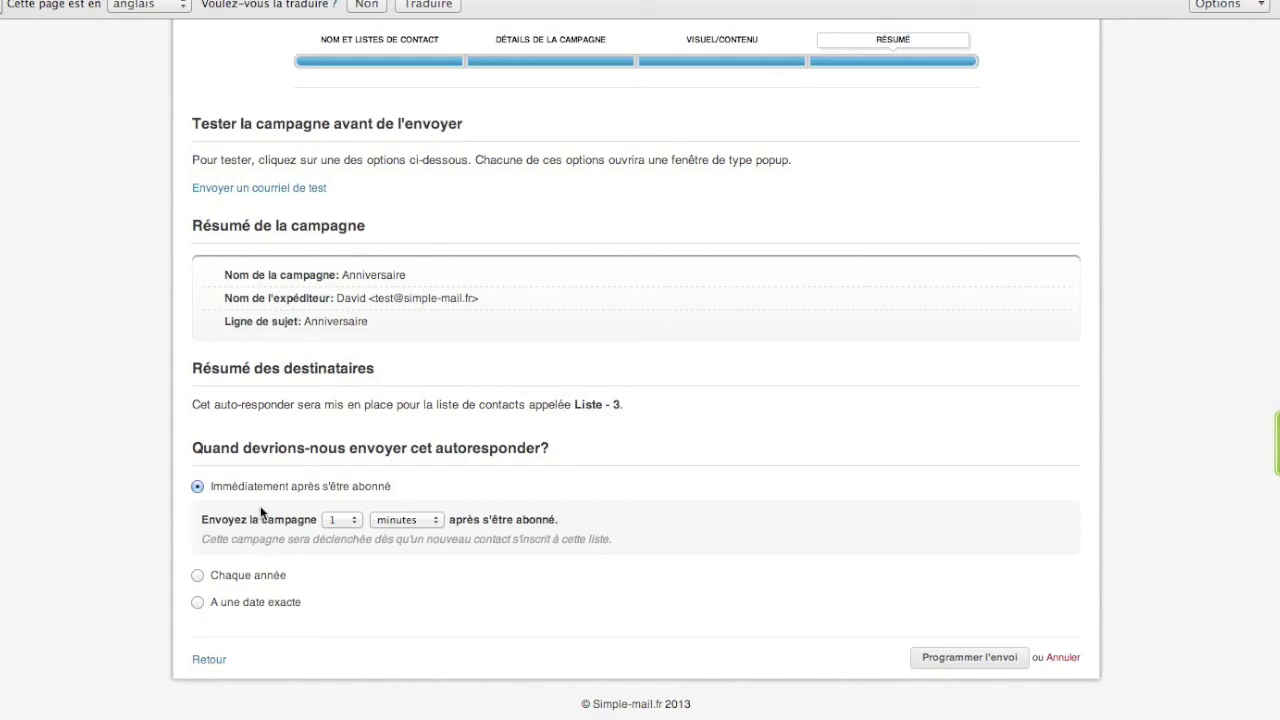
click(196, 576)
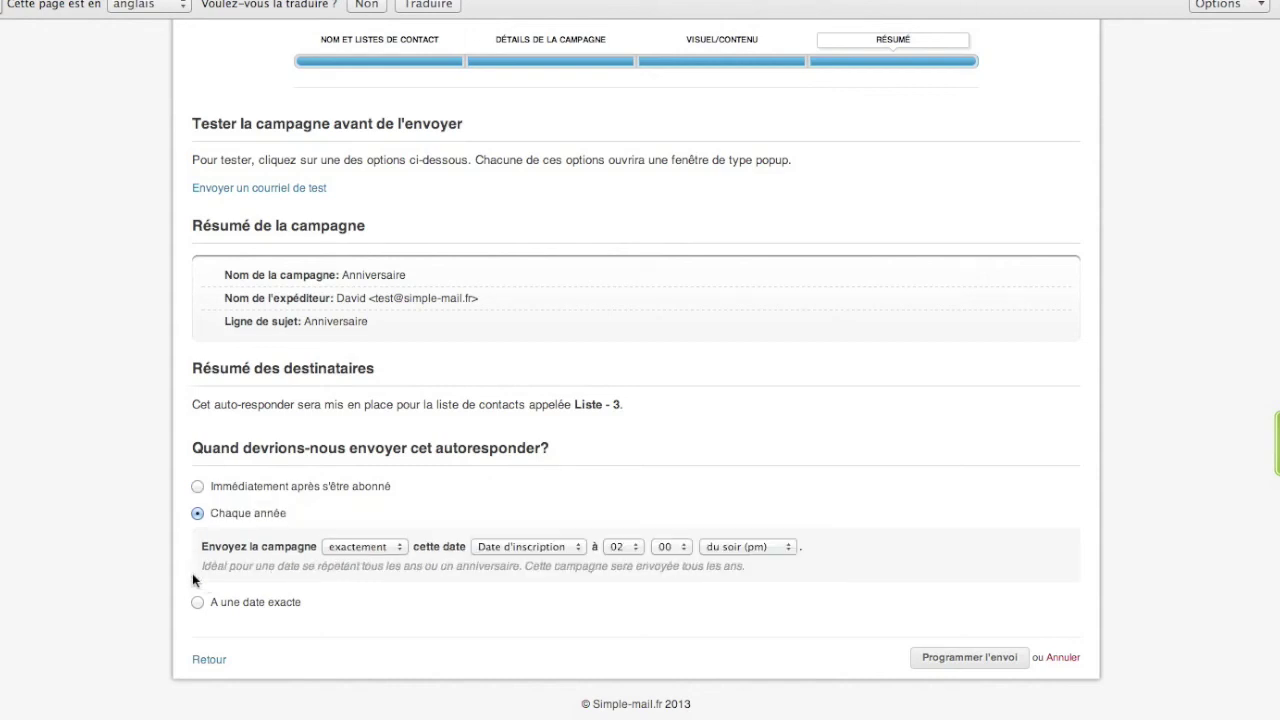
click(505, 546)
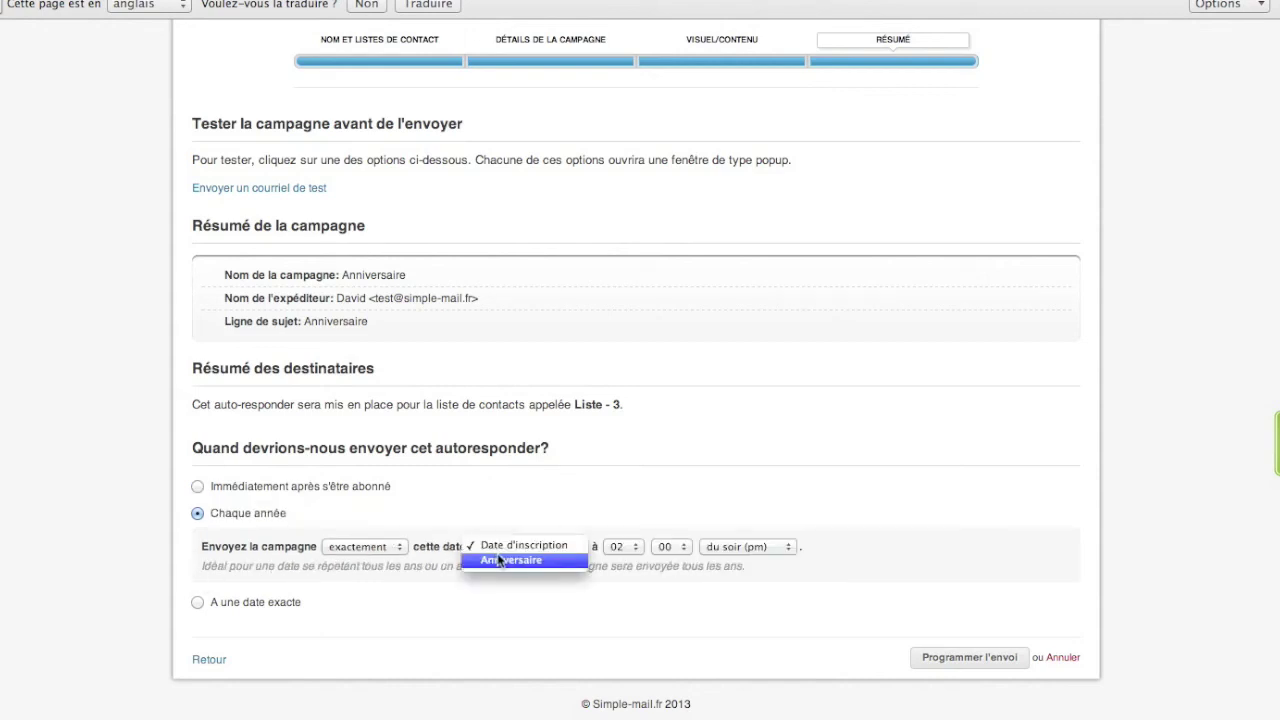
click(500, 564)
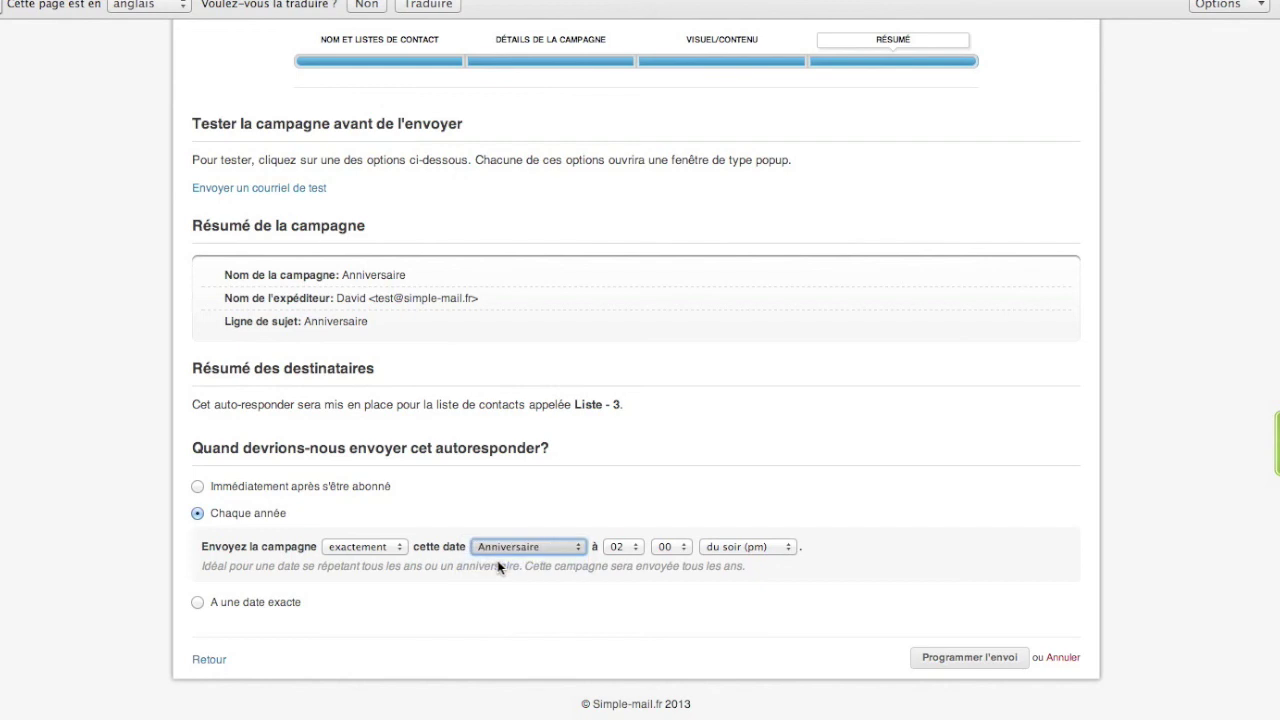
- Set the yearly sending hour to 08, keeping the timing exactement on the Anniversaire date, and review the campaign summary
click(620, 548)
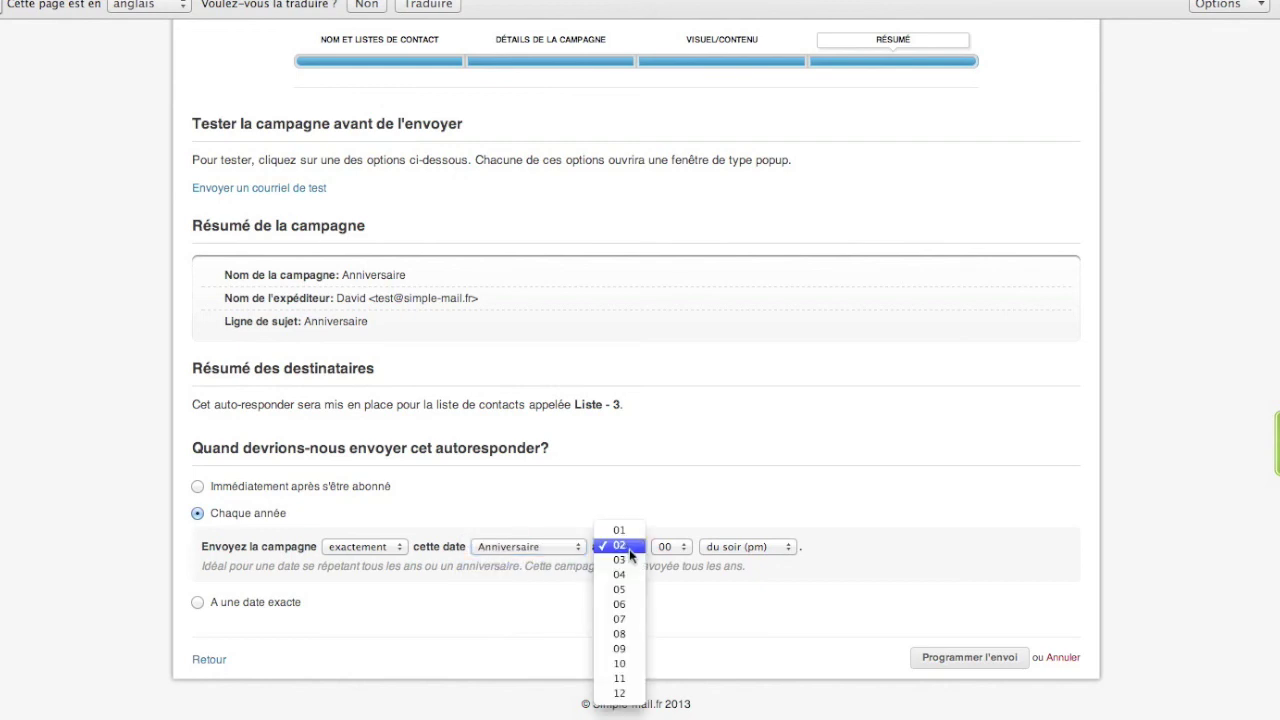
click(498, 571)
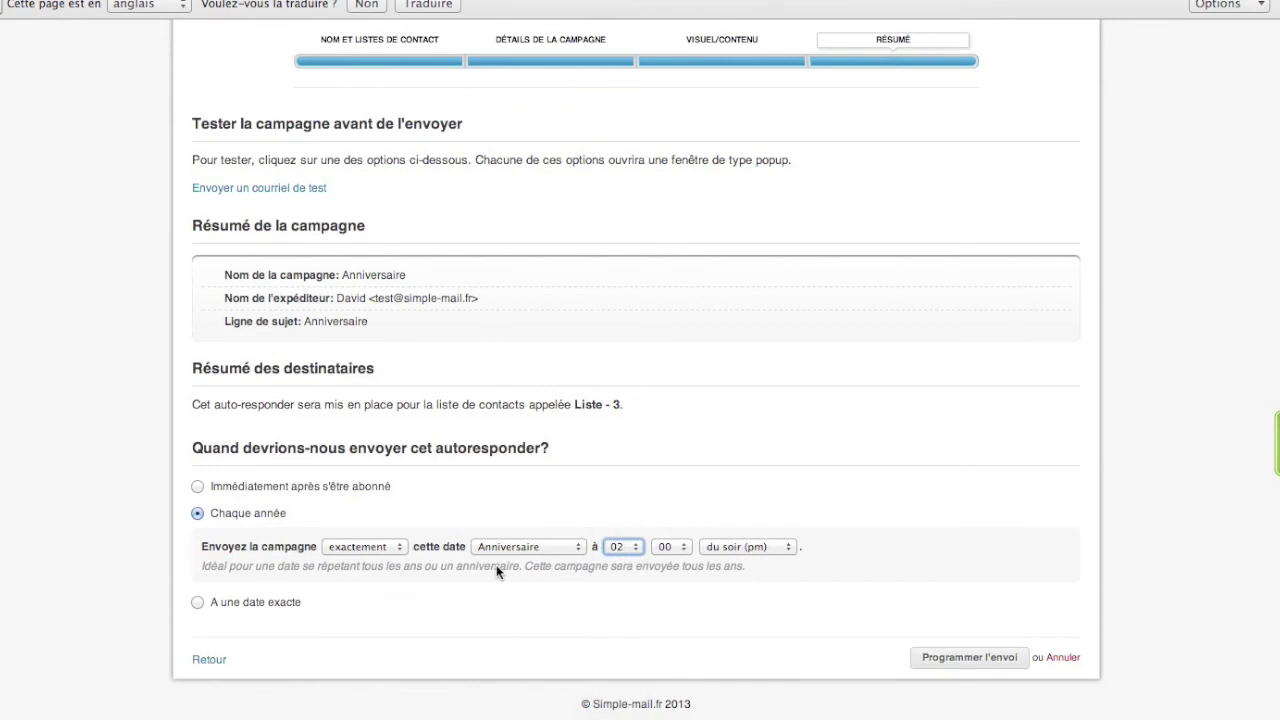
click(620, 547)
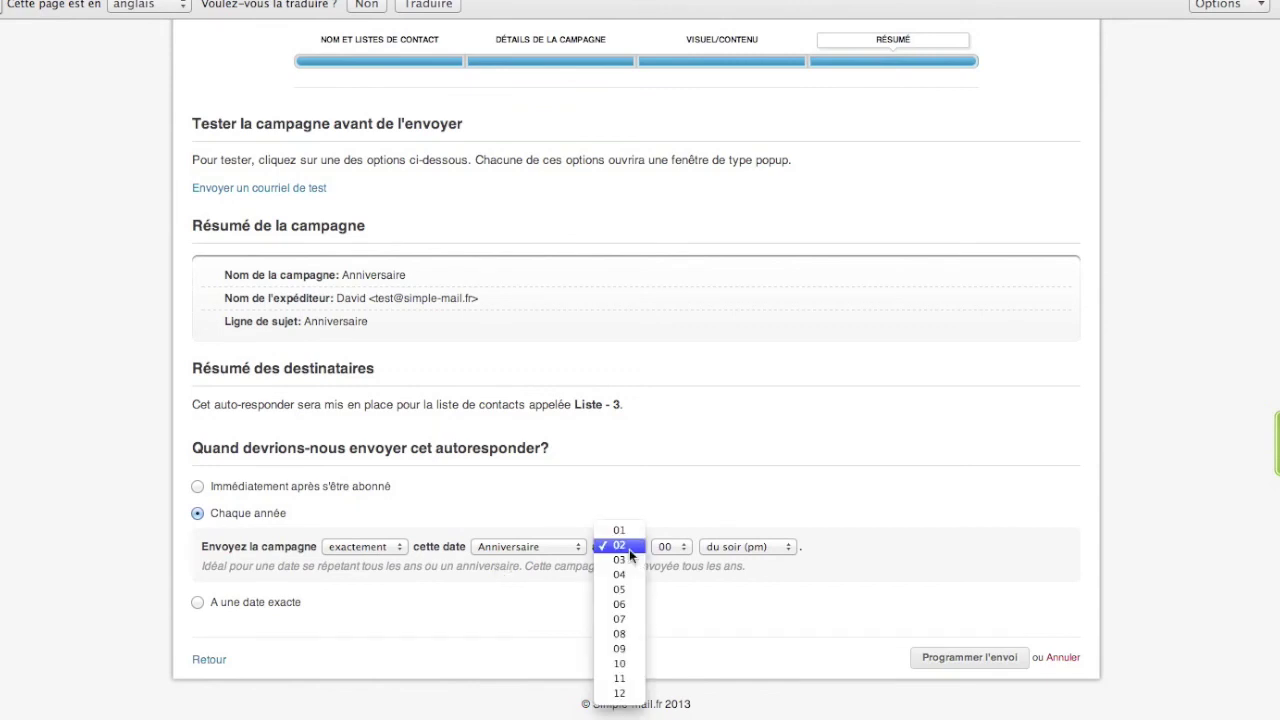
click(627, 633)
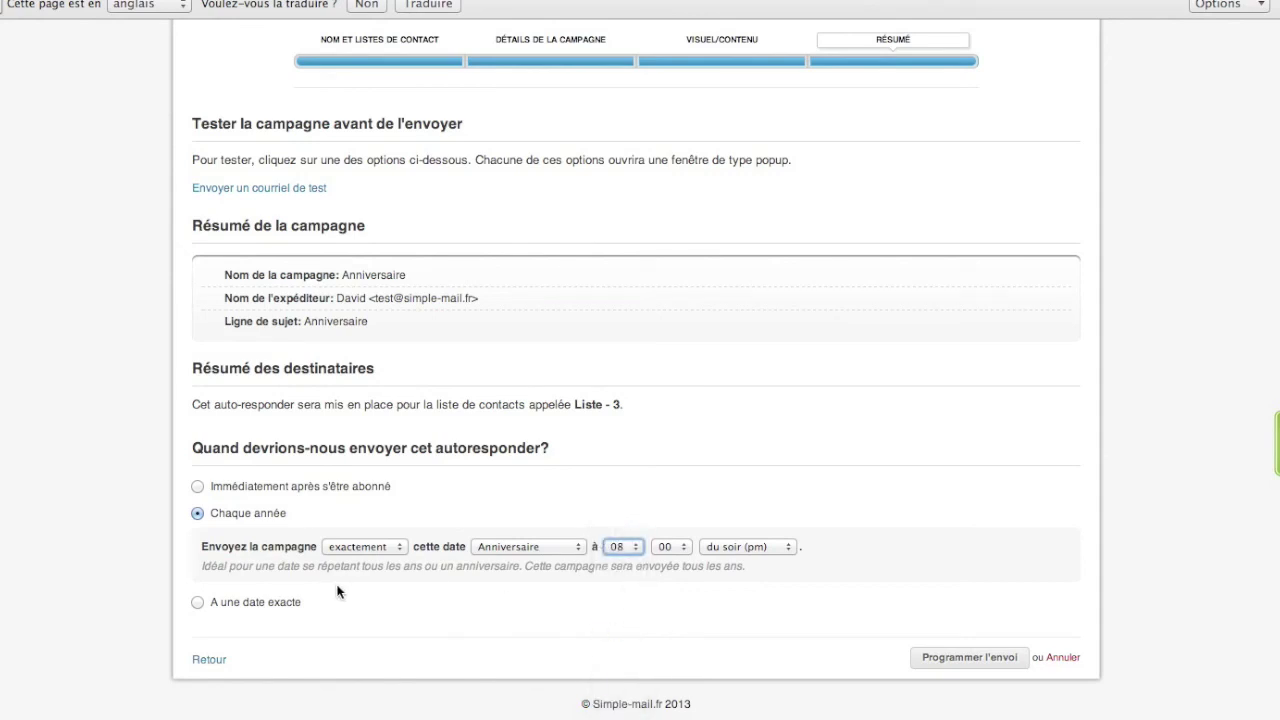
click(538, 552)
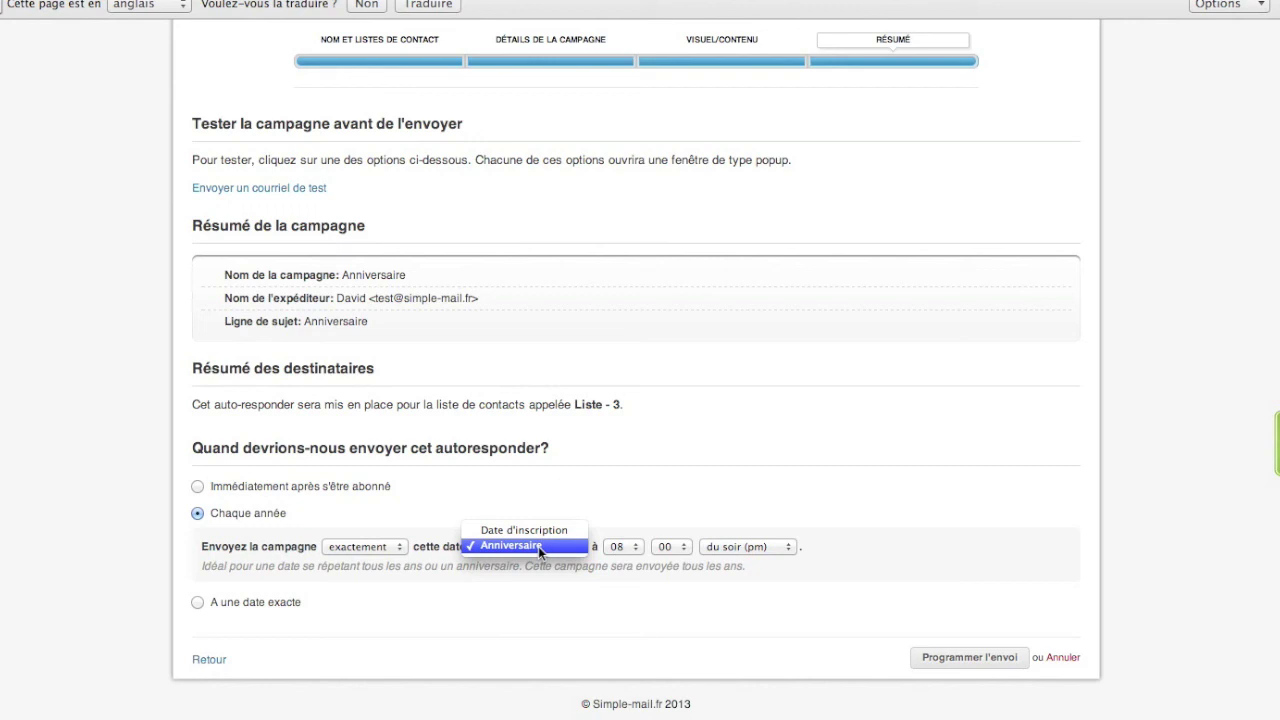
click(540, 545)
click(405, 549)
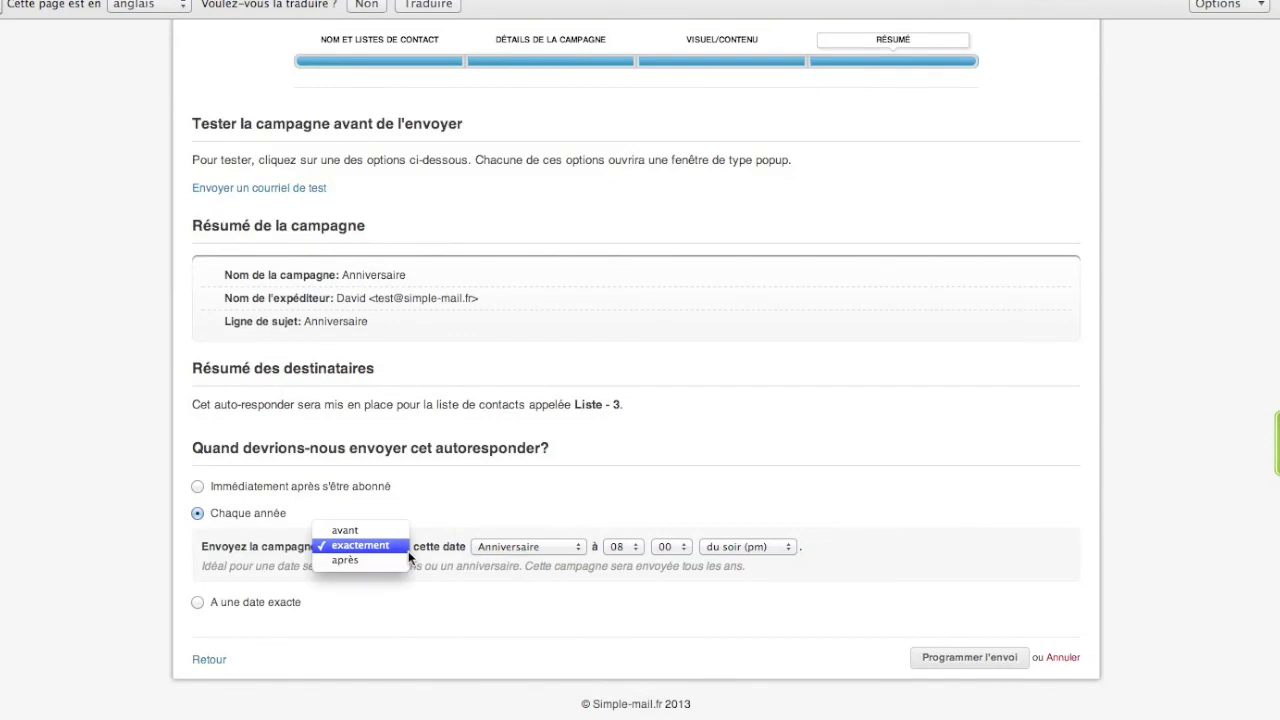
click(408, 549)
click(942, 657)
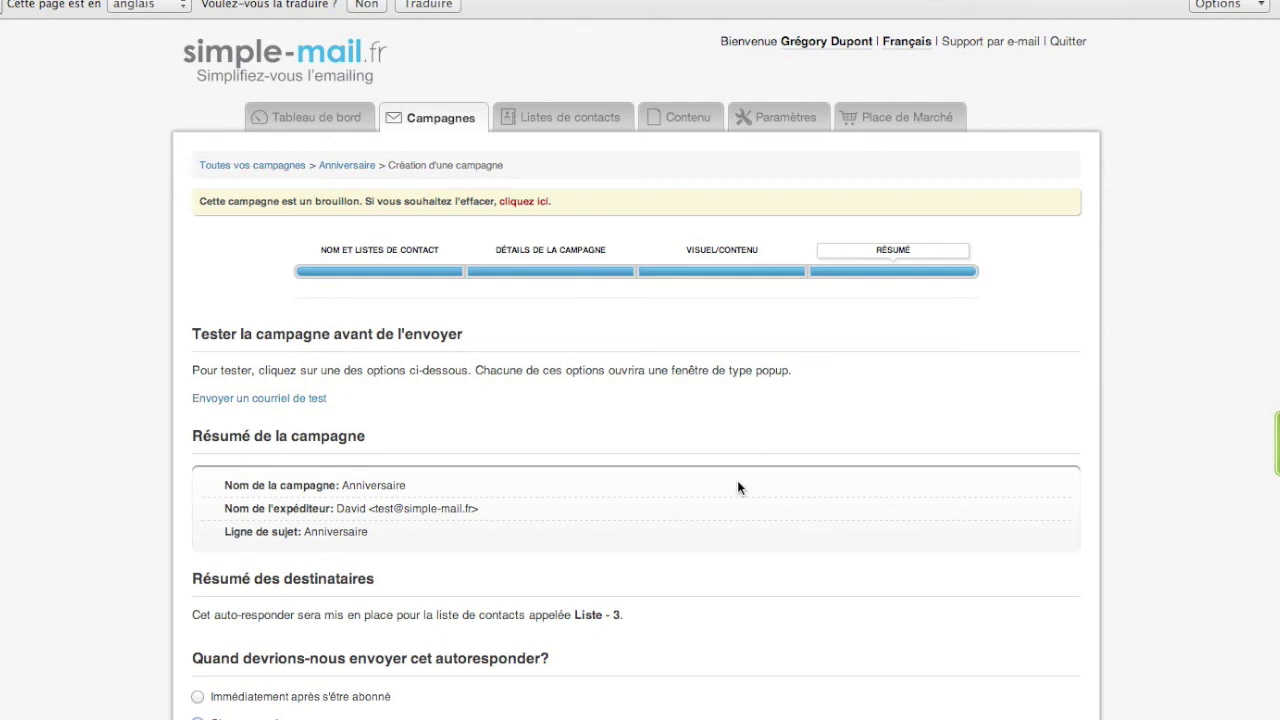
scroll(427, 312, down, 5)
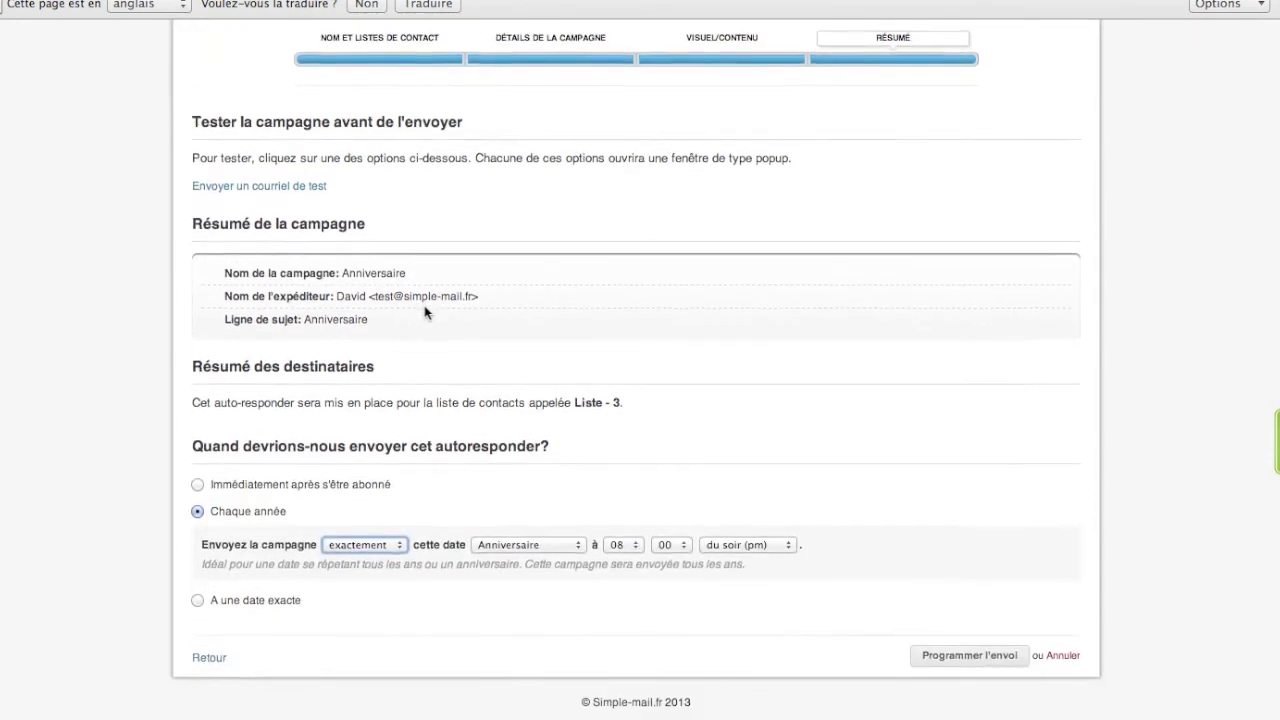